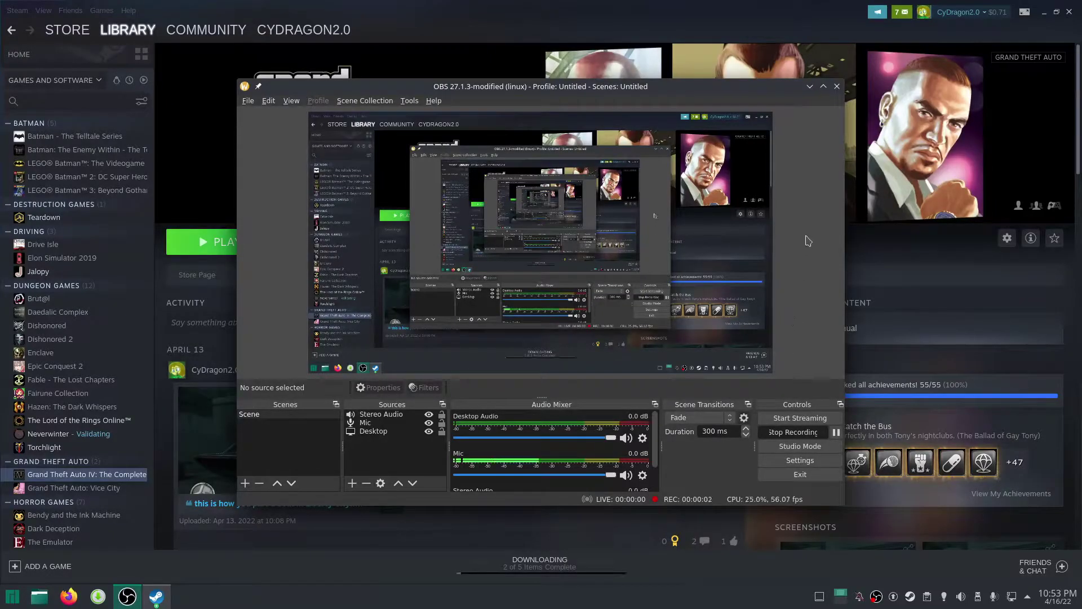
- Minimize the OBS window so the Grand Theft Auto IV library page is unobstructed
{"action": "left_click", "coordinate": [810, 87]}
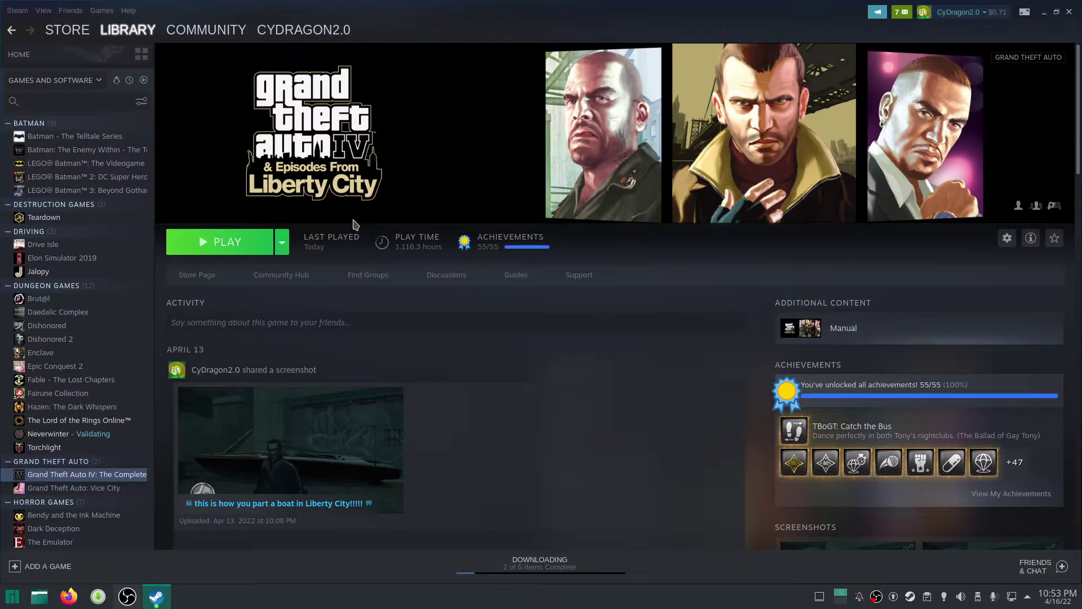
{"action": "scroll", "coordinate": [518, 323], "scroll_direction": "down", "scroll_amount": 3}
{"action": "scroll", "coordinate": [518, 323], "scroll_direction": "up", "scroll_amount": 2}
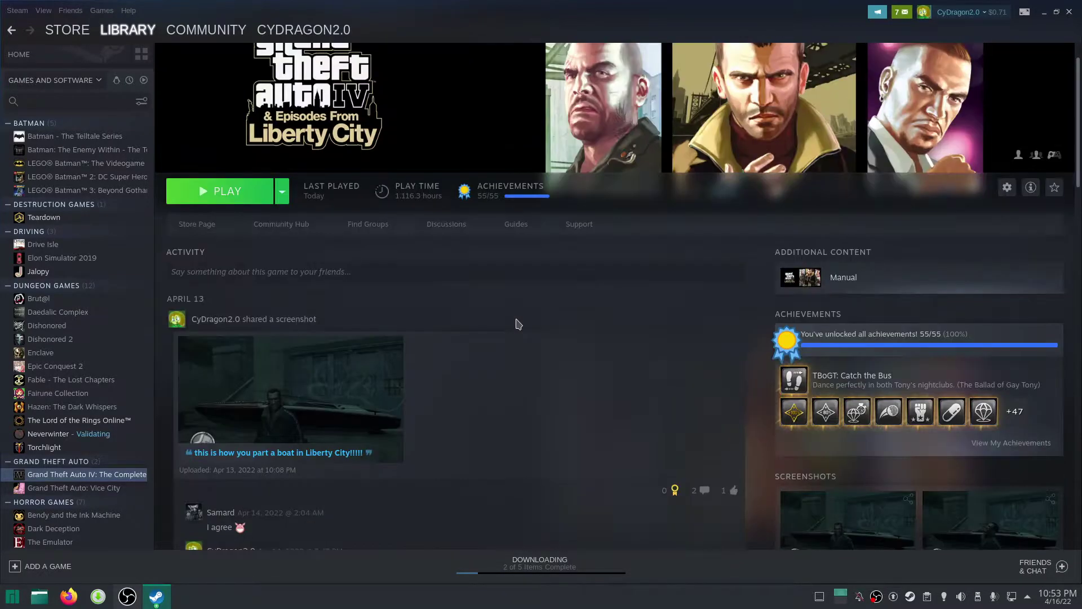
{"action": "scroll", "coordinate": [519, 265], "scroll_direction": "up", "scroll_amount": 1}
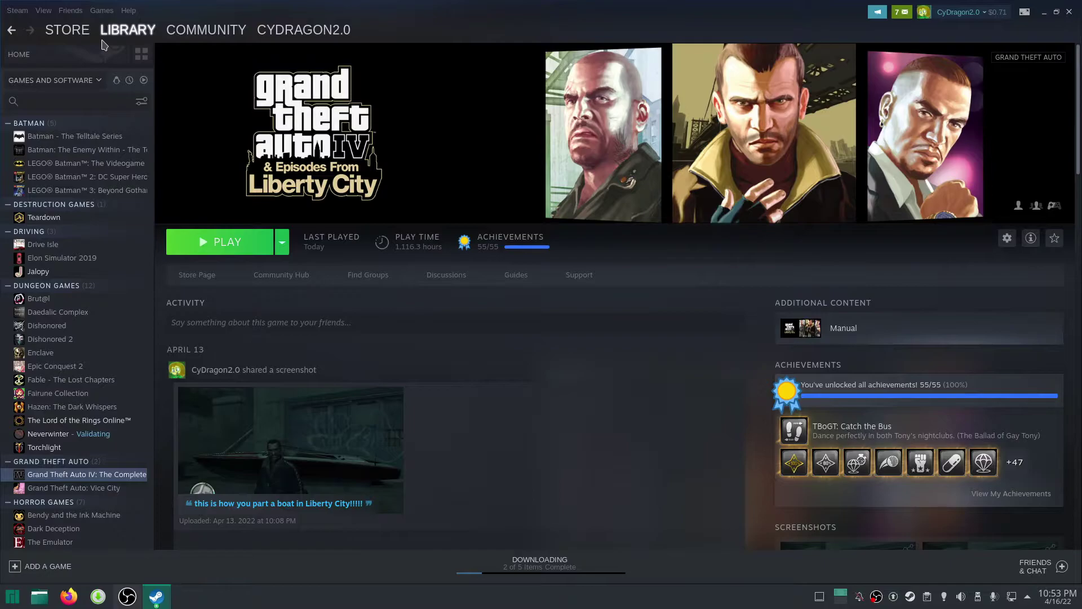
- In Steam's Steam Play settings, have Steam Play enabled for all other titles with Proton Experimental, and save the settings
{"action": "left_click", "coordinate": [16, 12]}
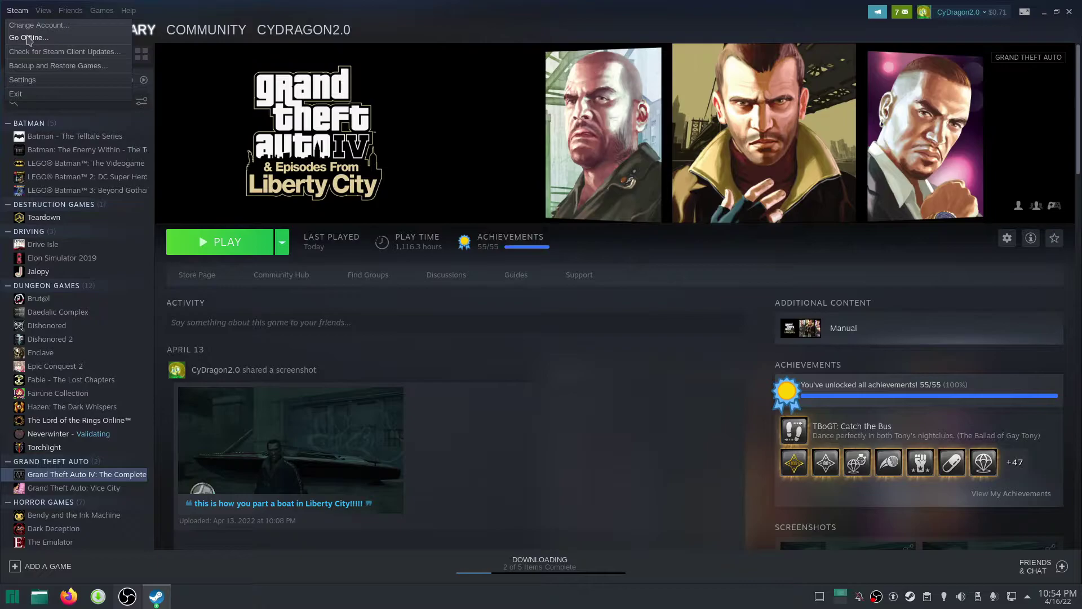
{"action": "left_click", "coordinate": [23, 79]}
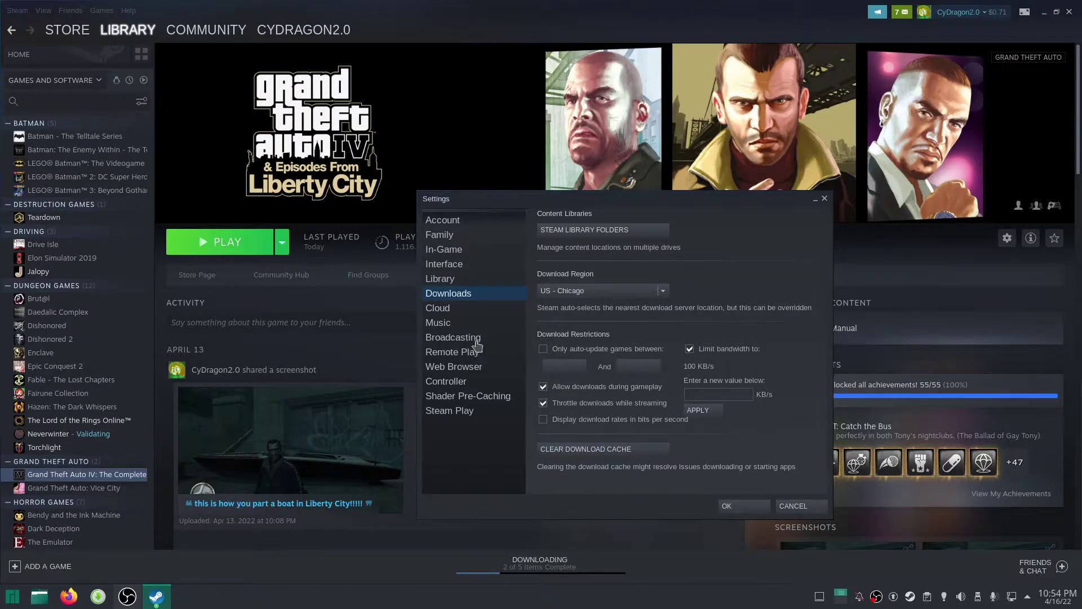
{"action": "left_click", "coordinate": [458, 411]}
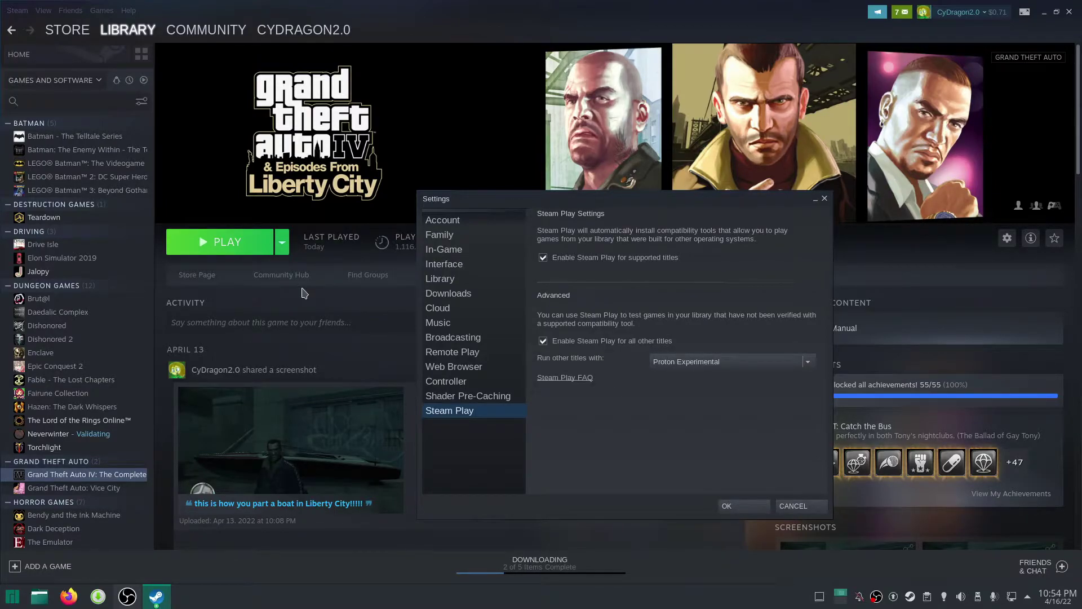
{"action": "left_click", "coordinate": [807, 366]}
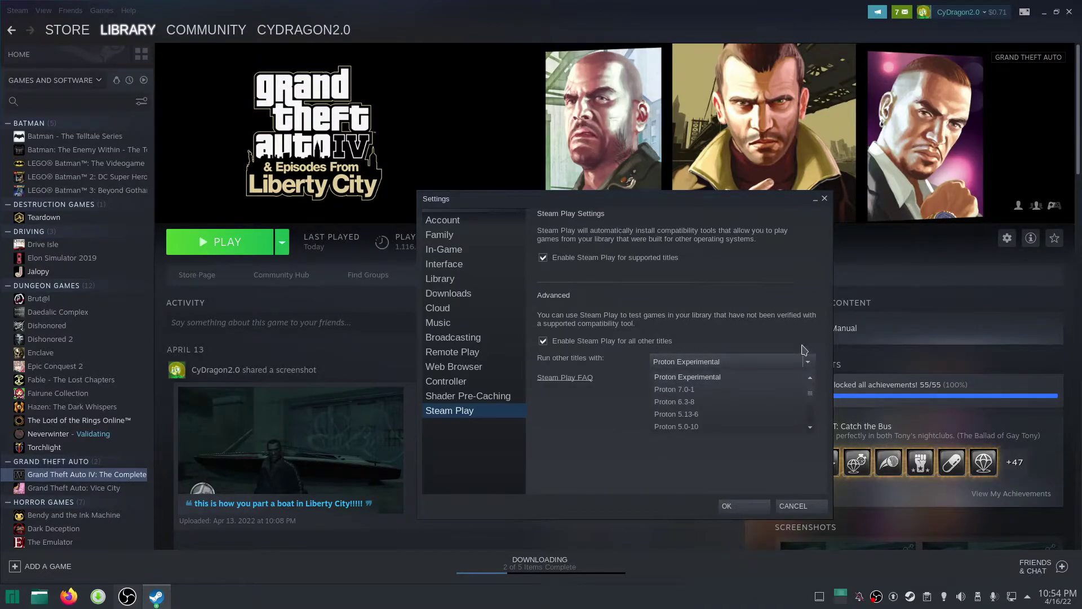
{"action": "left_click", "coordinate": [803, 346]}
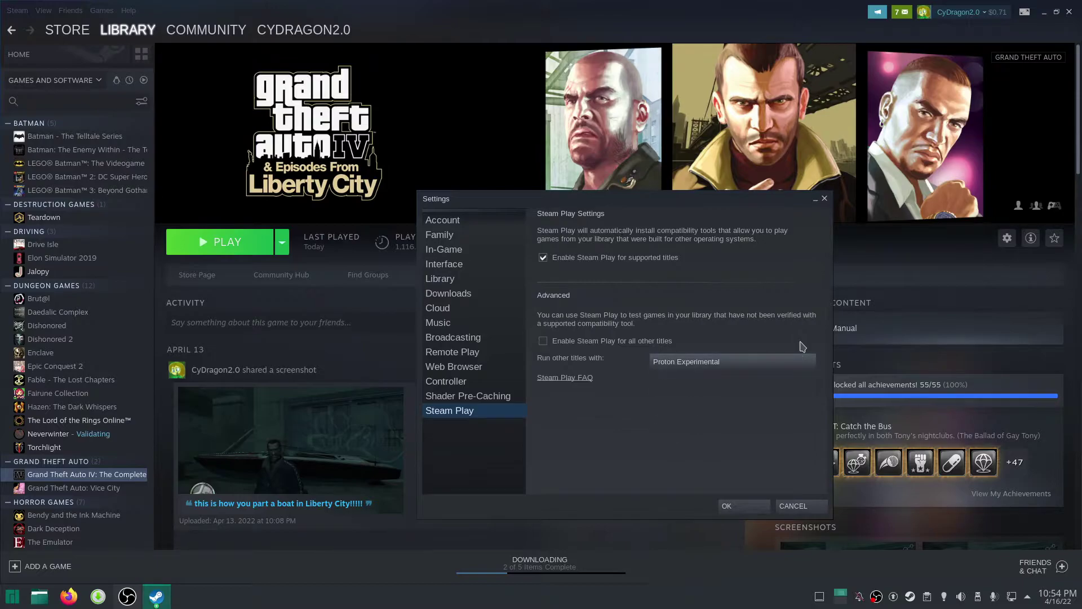
{"action": "left_click", "coordinate": [630, 343]}
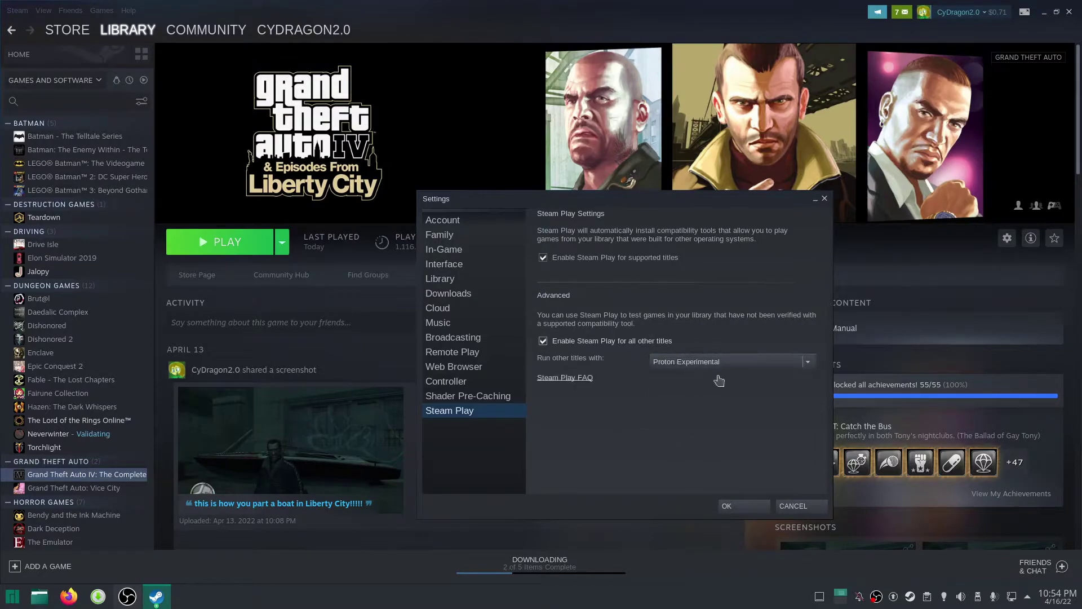
{"action": "left_click", "coordinate": [743, 505]}
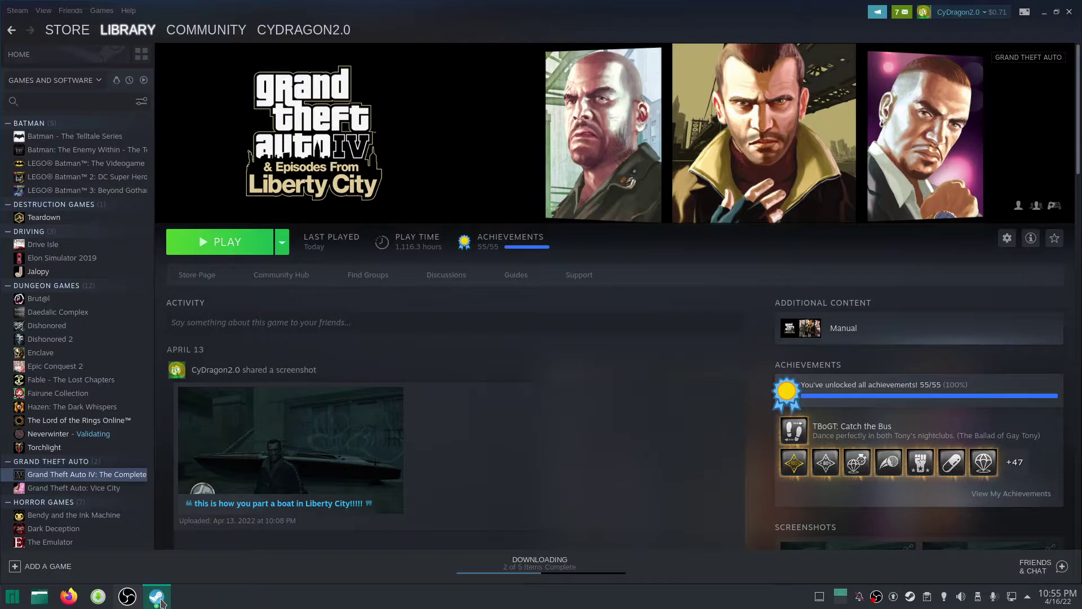
{"action": "left_click", "coordinate": [161, 602]}
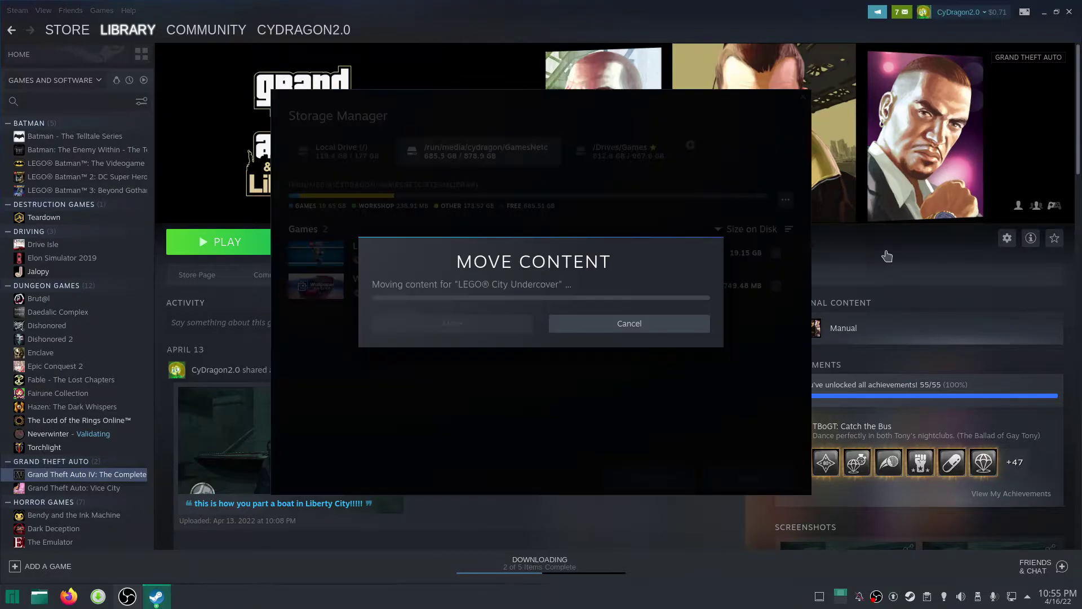
{"action": "left_click", "coordinate": [921, 297]}
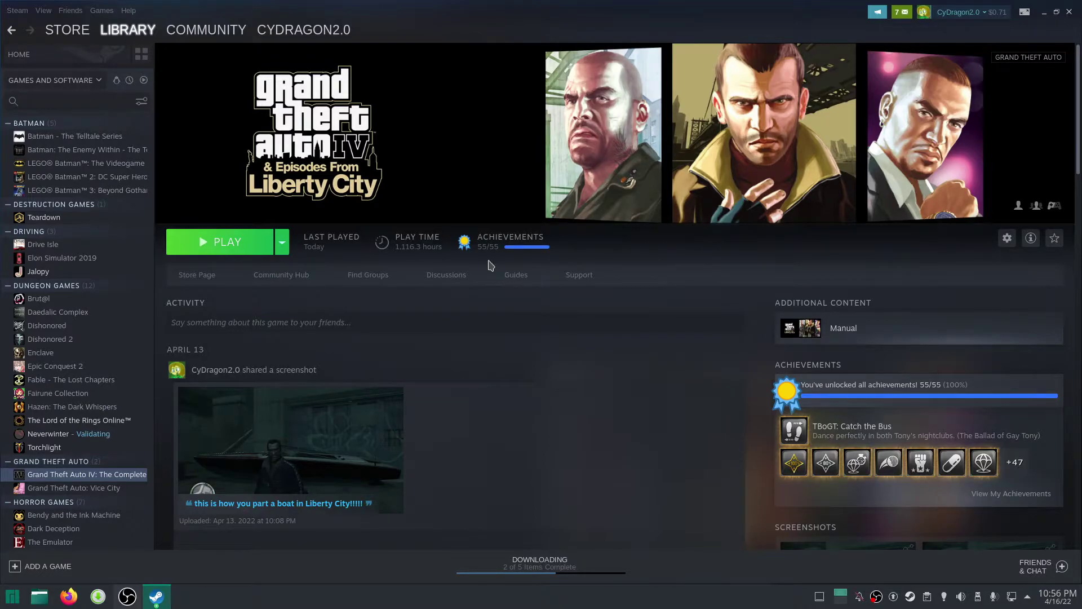
{"action": "scroll", "coordinate": [538, 323], "scroll_direction": "down", "scroll_amount": 5}
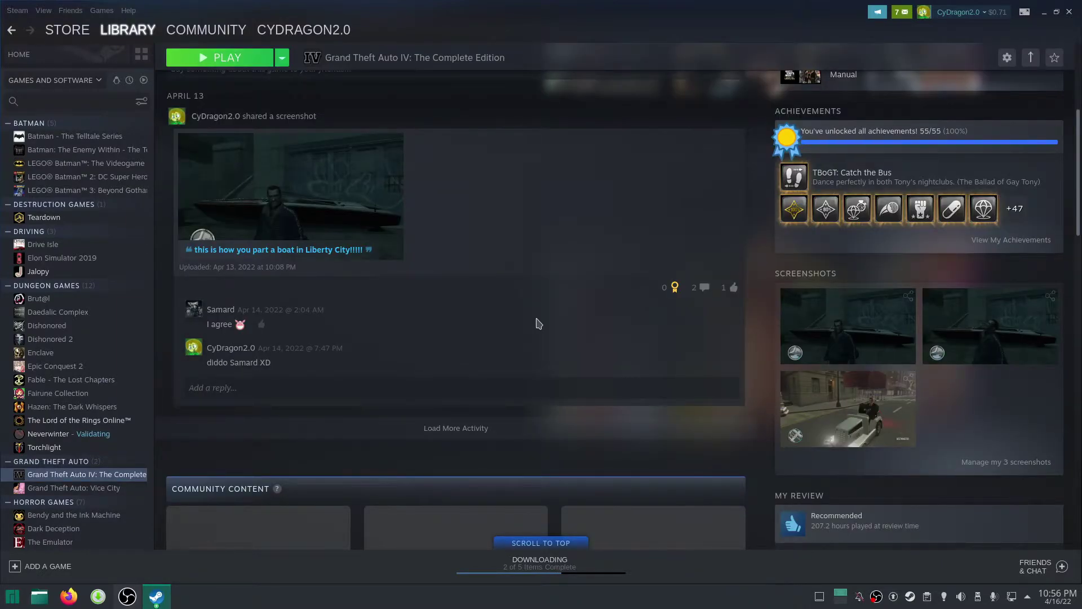
{"action": "scroll", "coordinate": [538, 323], "scroll_direction": "down", "scroll_amount": 3}
{"action": "scroll", "coordinate": [776, 407], "scroll_direction": "down", "scroll_amount": 1}
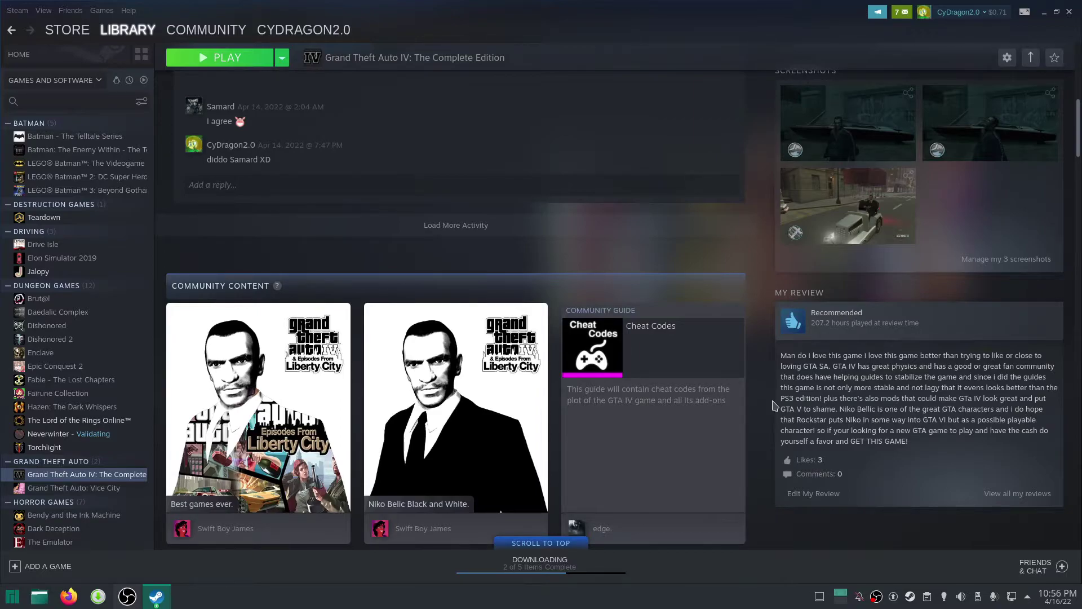
{"action": "scroll", "coordinate": [775, 406], "scroll_direction": "up", "scroll_amount": 4}
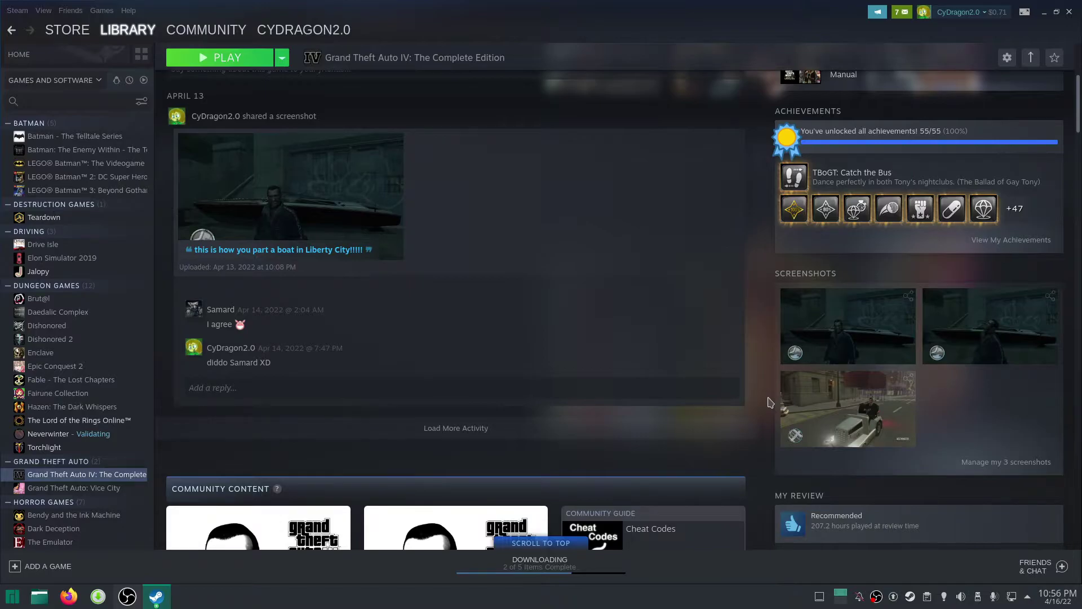
{"action": "scroll", "coordinate": [770, 401], "scroll_direction": "up", "scroll_amount": 5}
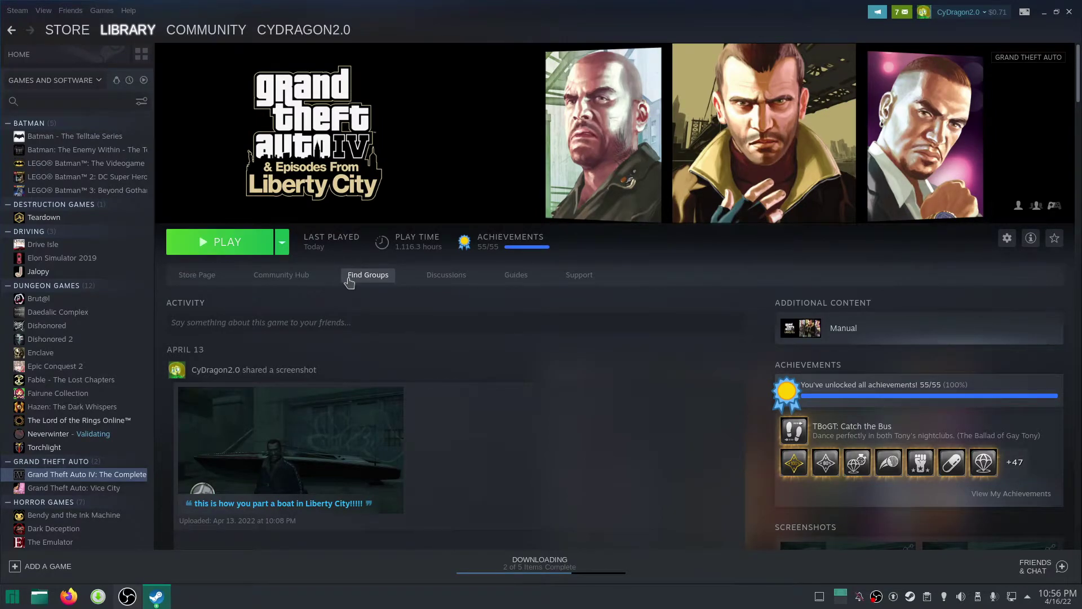
- Browse Grand Theft Auto IV's local files in Dolphin, go up to the common folder and open the Proton - Experimental folder
{"action": "right_click", "coordinate": [130, 474]}
{"action": "mouse_move", "coordinate": [186, 448]}
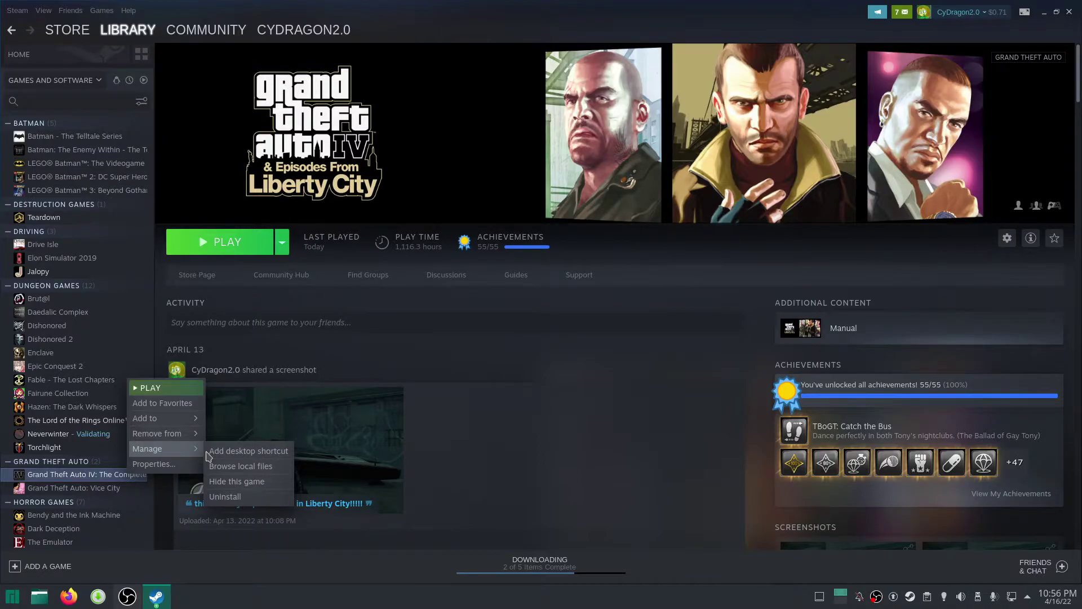
{"action": "key", "text": "Escape"}
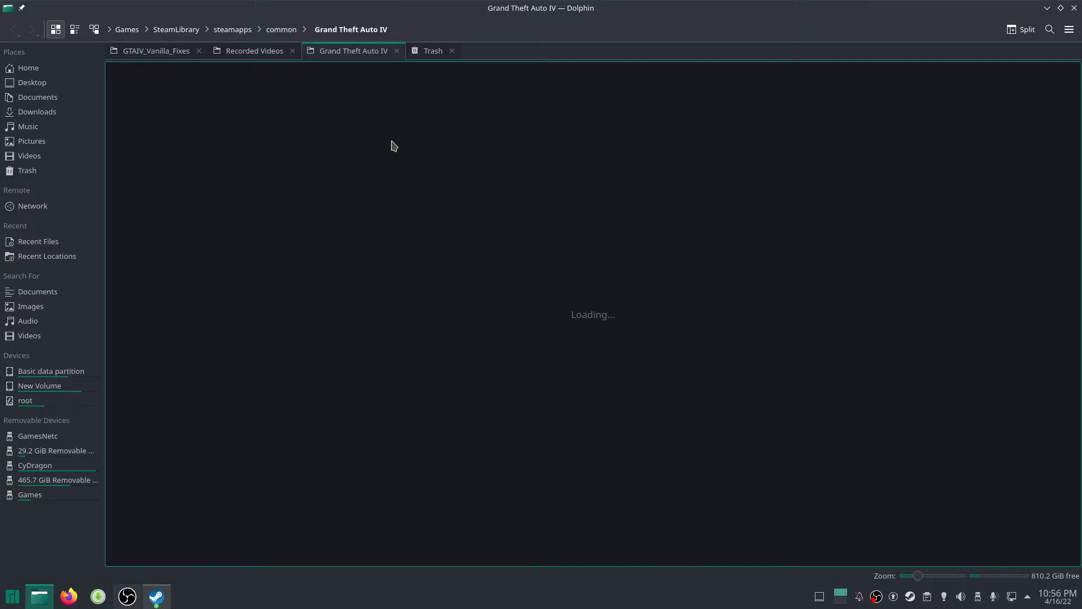
{"action": "key", "text": "alt+Up"}
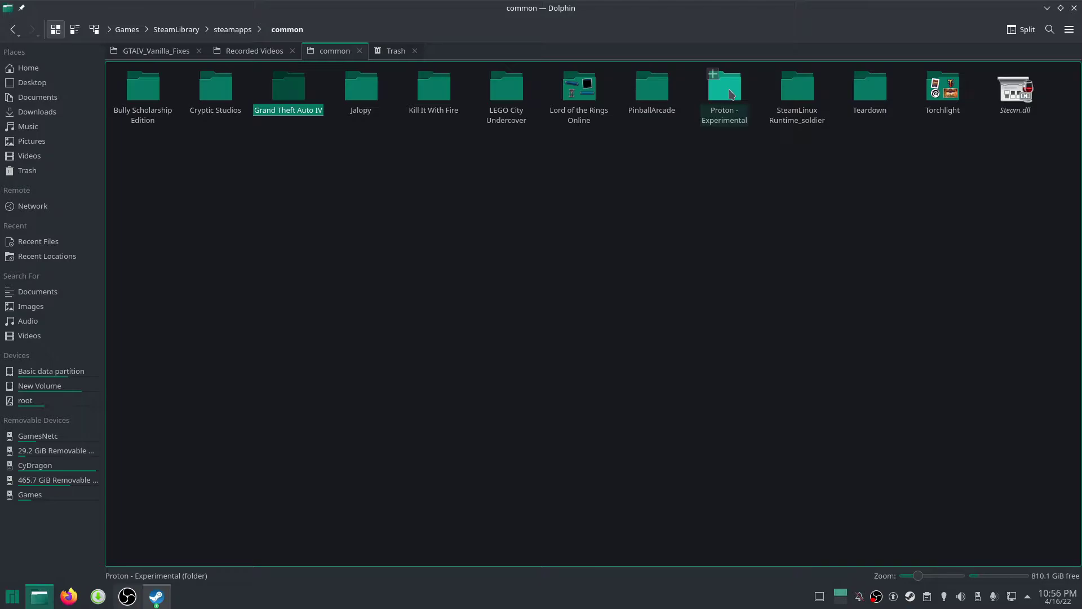
{"action": "left_click", "coordinate": [730, 93]}
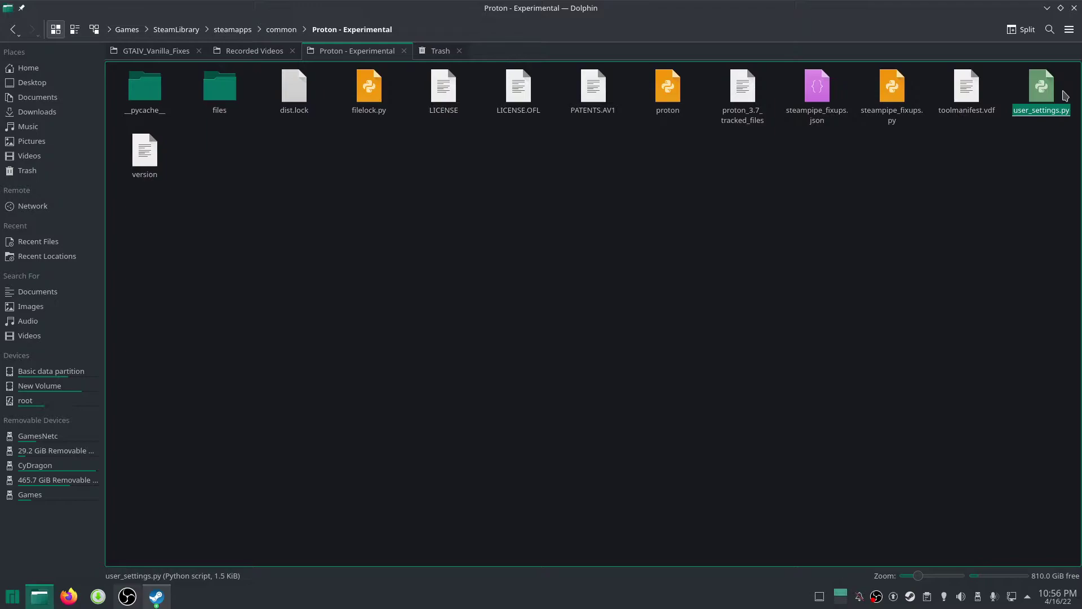
- Open user_settings.py in Kate, examine the PROTON_USE_D9VK setting, and close the file
{"action": "right_click", "coordinate": [1040, 117]}
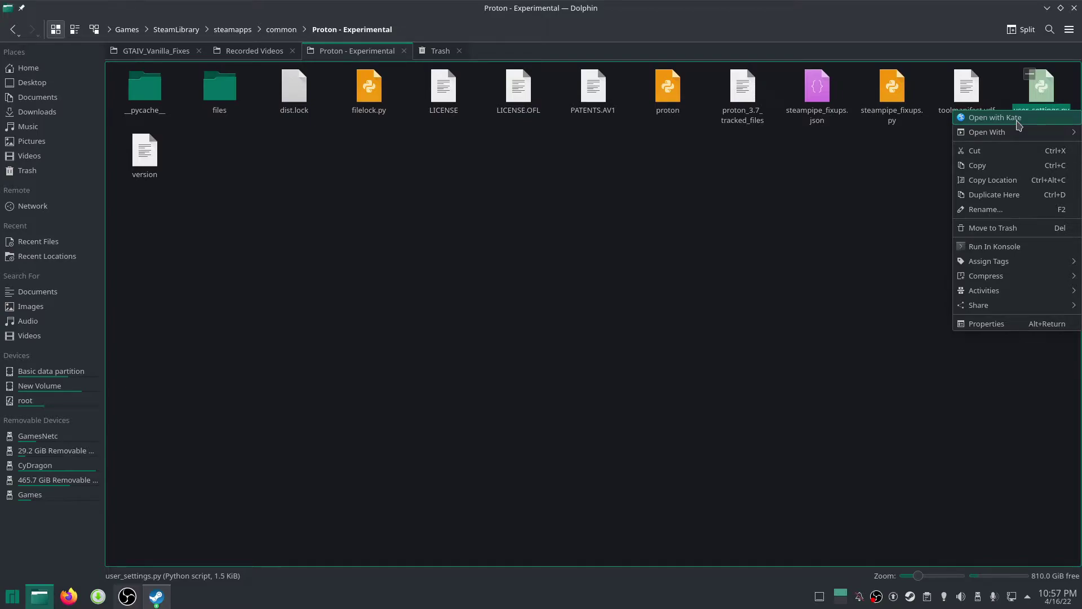
{"action": "left_click", "coordinate": [1018, 120]}
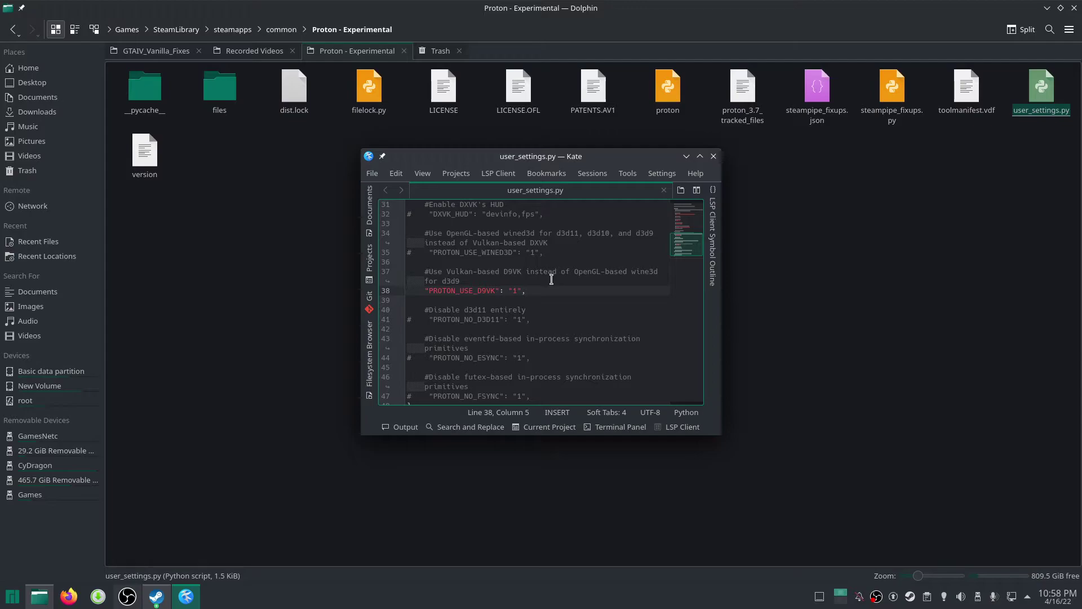
{"action": "left_click", "coordinate": [714, 156]}
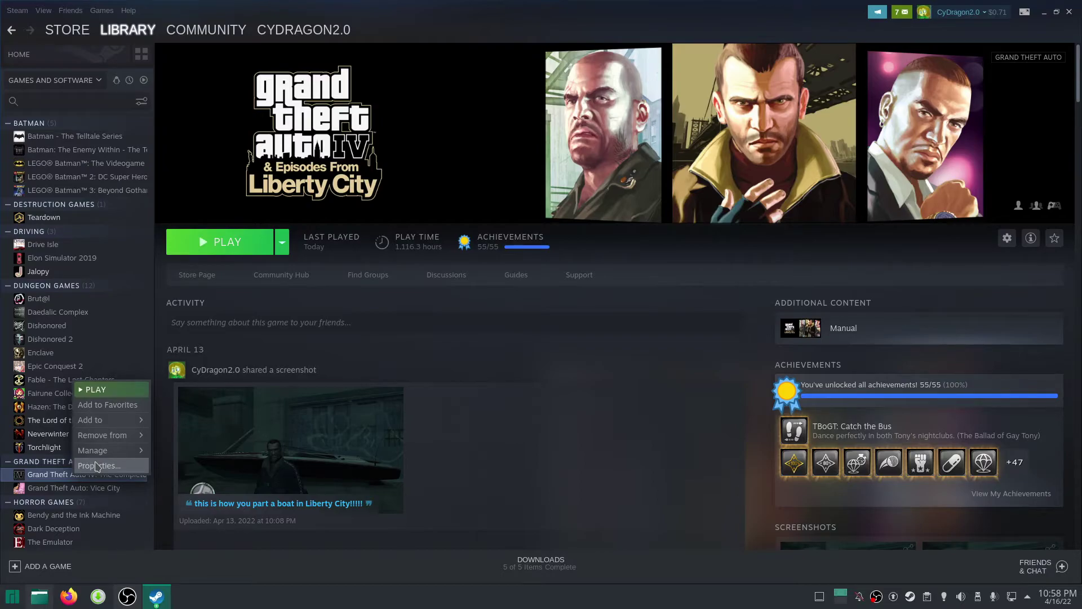
- Check the launch options in the properties of Grand Theft Auto IV: The Complete Edition in Steam
{"action": "left_click", "coordinate": [97, 466]}
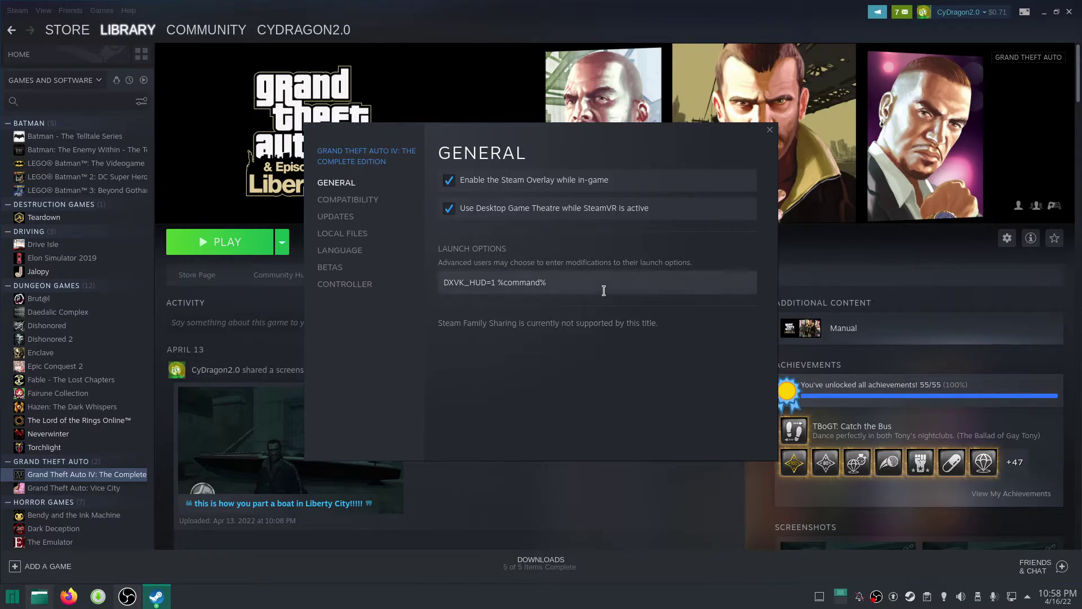
{"action": "left_click", "coordinate": [770, 132]}
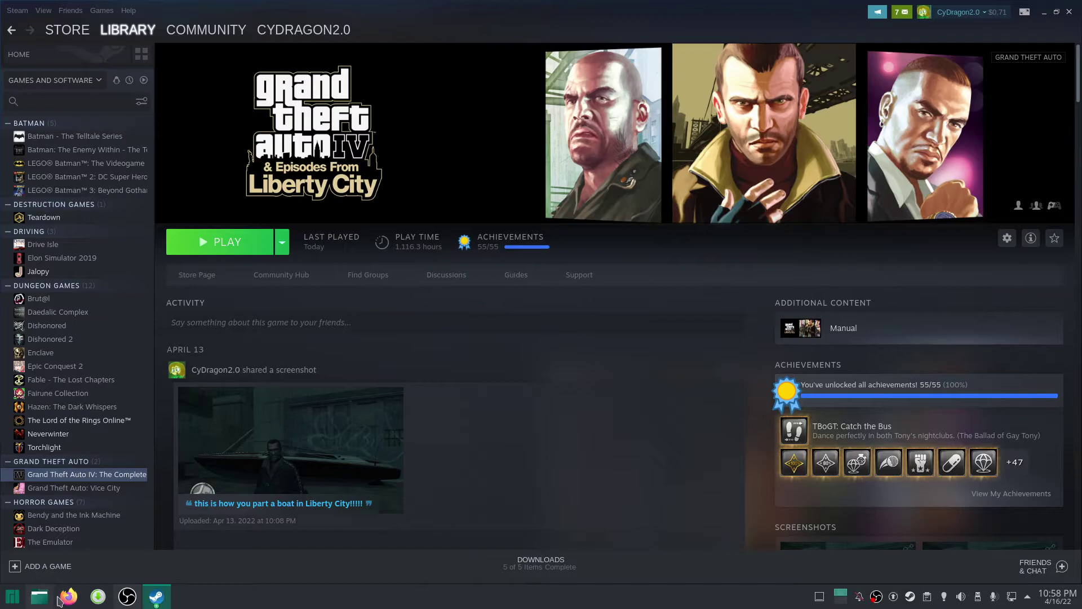
- Switch to Dolphin, go to the downloaded GTAIV_Vanilla_Fixes_CE.2 folder and view the _Logo.jpg image
{"action": "mouse_move", "coordinate": [55, 598]}
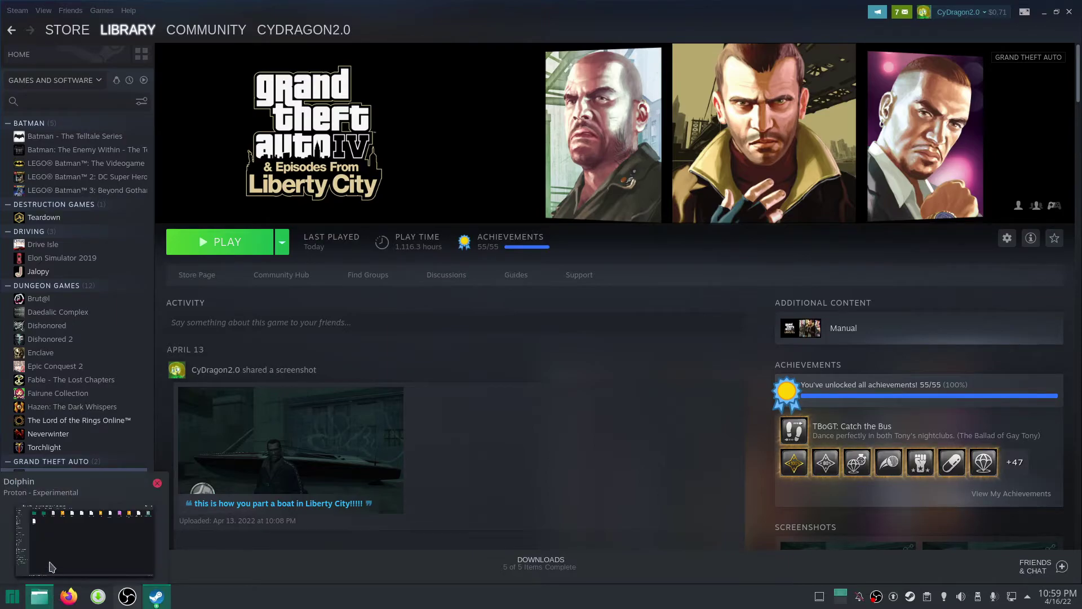
{"action": "left_click", "coordinate": [54, 567]}
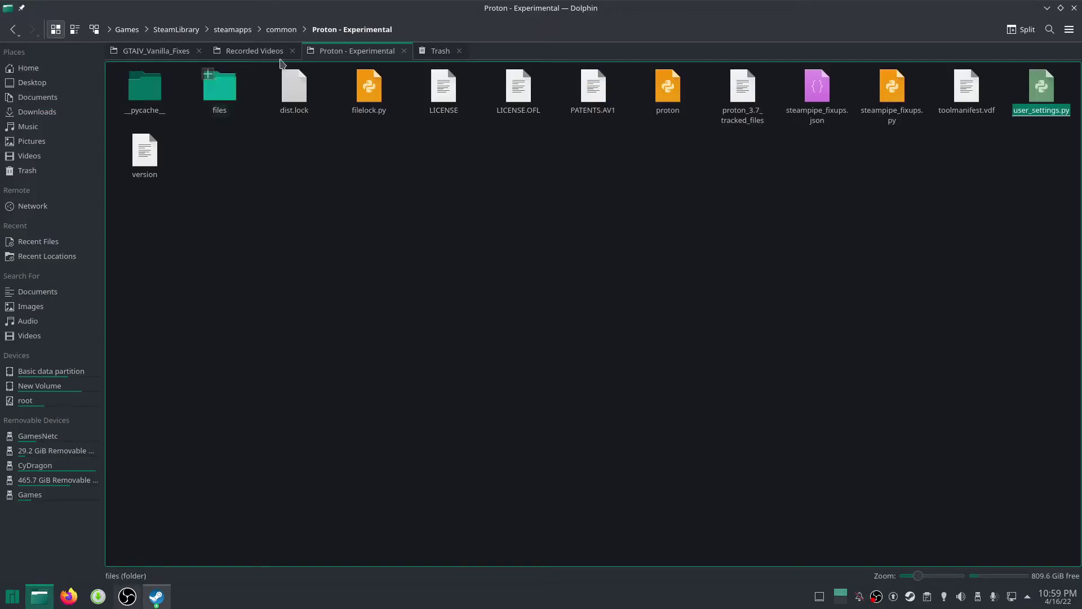
{"action": "left_click", "coordinate": [257, 52]}
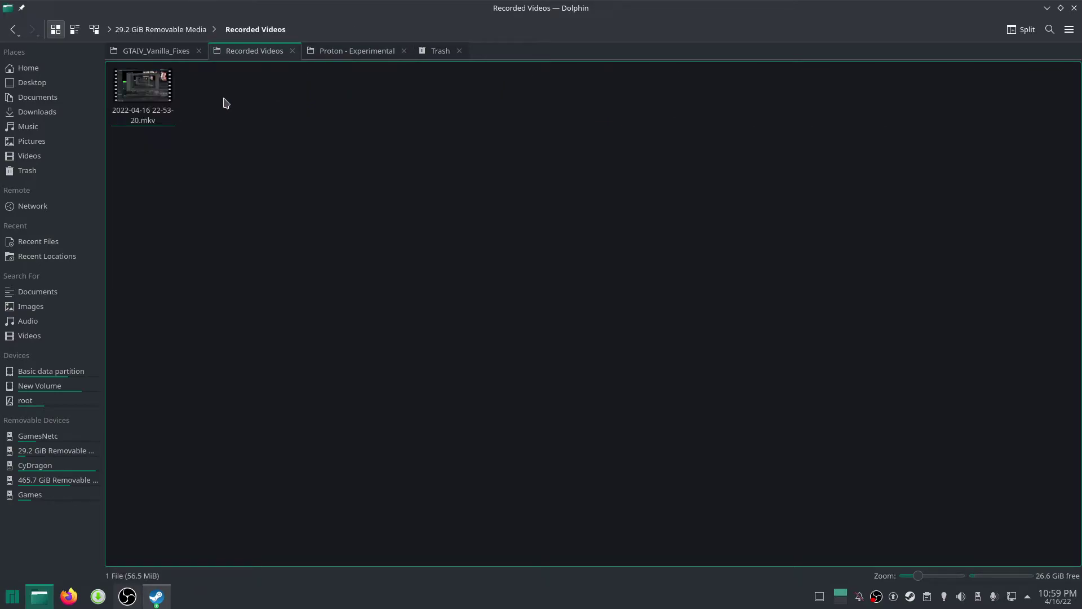
{"action": "left_click", "coordinate": [172, 56]}
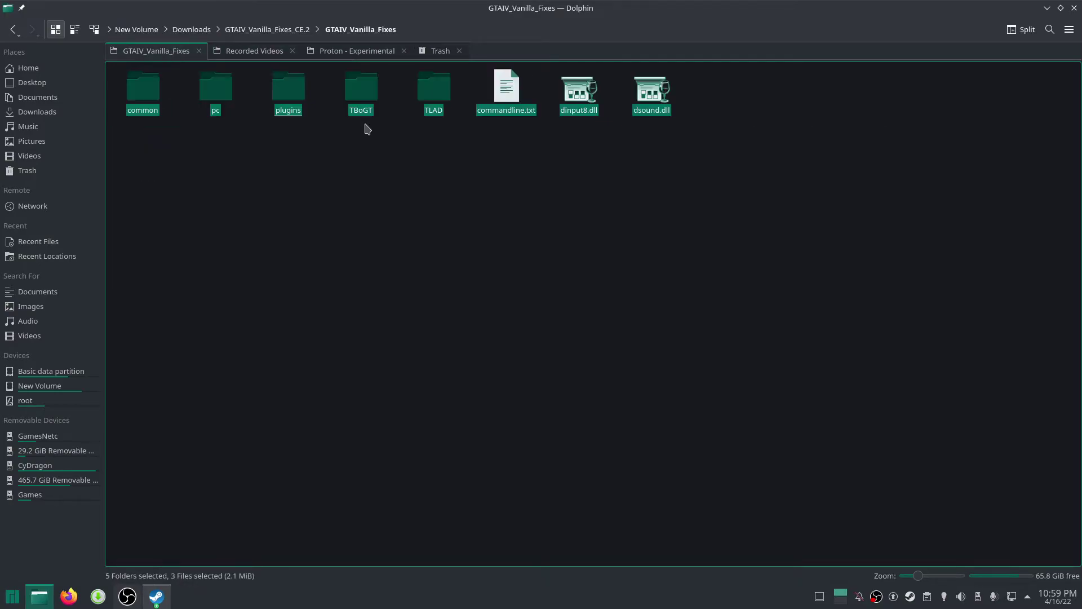
{"action": "left_click", "coordinate": [263, 29]}
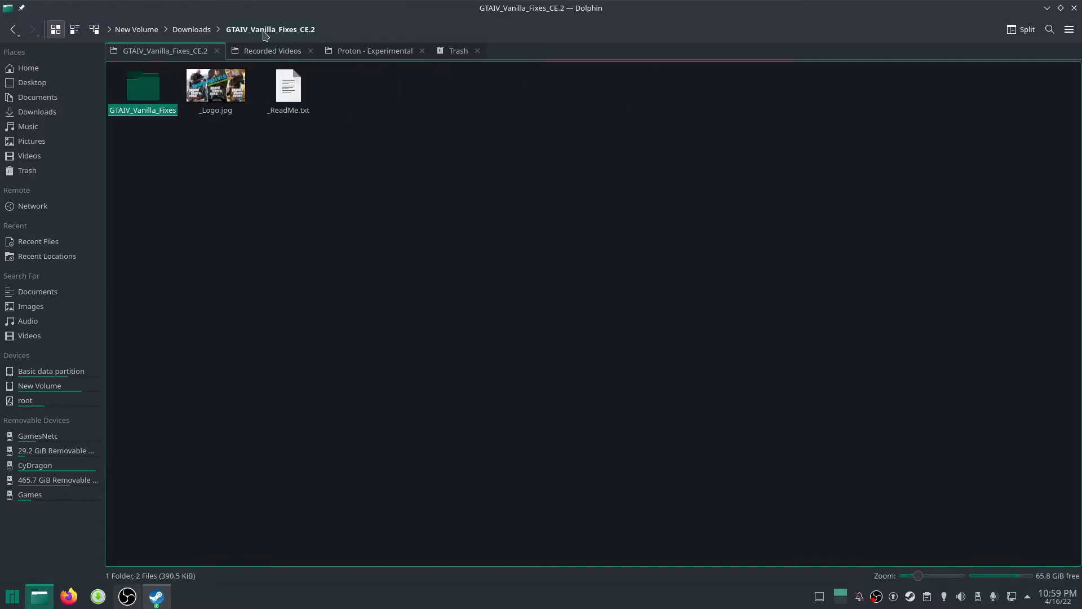
{"action": "double_click", "coordinate": [234, 110]}
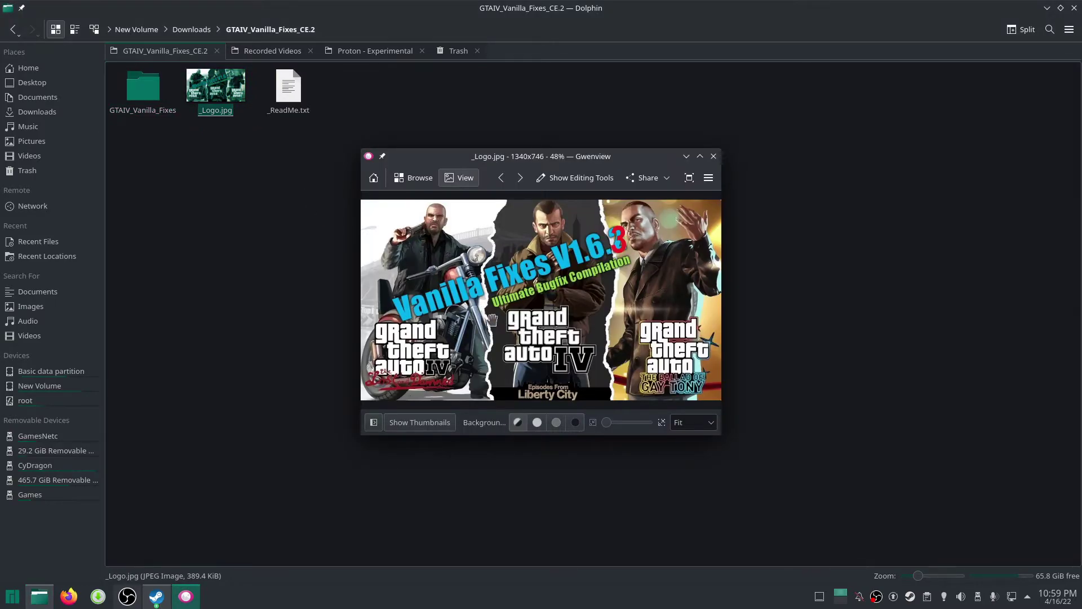
{"action": "left_click", "coordinate": [713, 156]}
- Open _ReadMe.txt and read through the mod's list of included fixes and its installation notes
{"action": "double_click", "coordinate": [288, 87]}
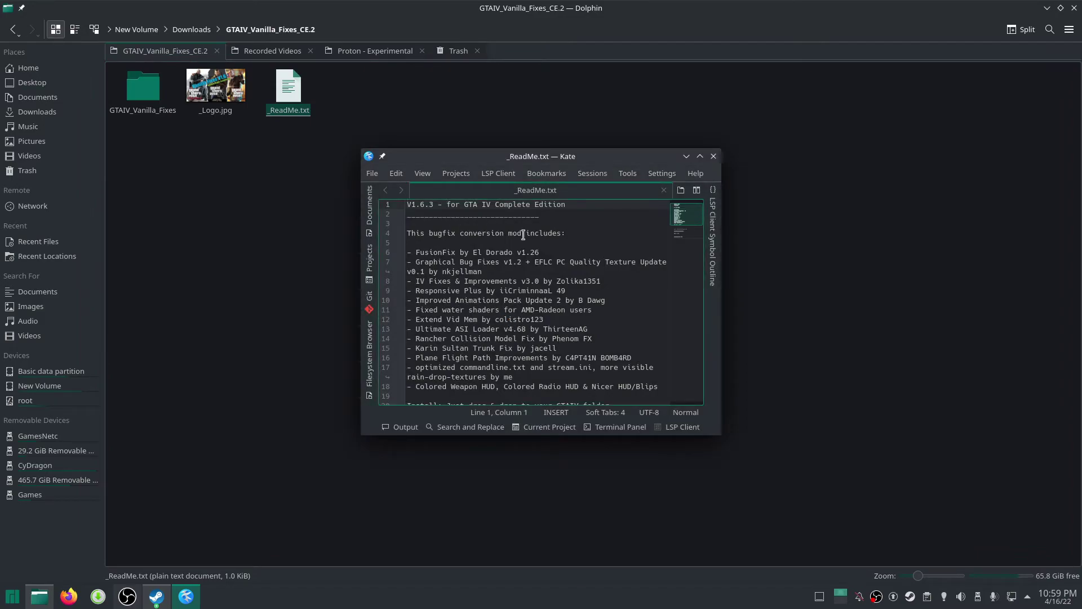
{"action": "scroll", "coordinate": [546, 299], "scroll_direction": "down", "scroll_amount": 3}
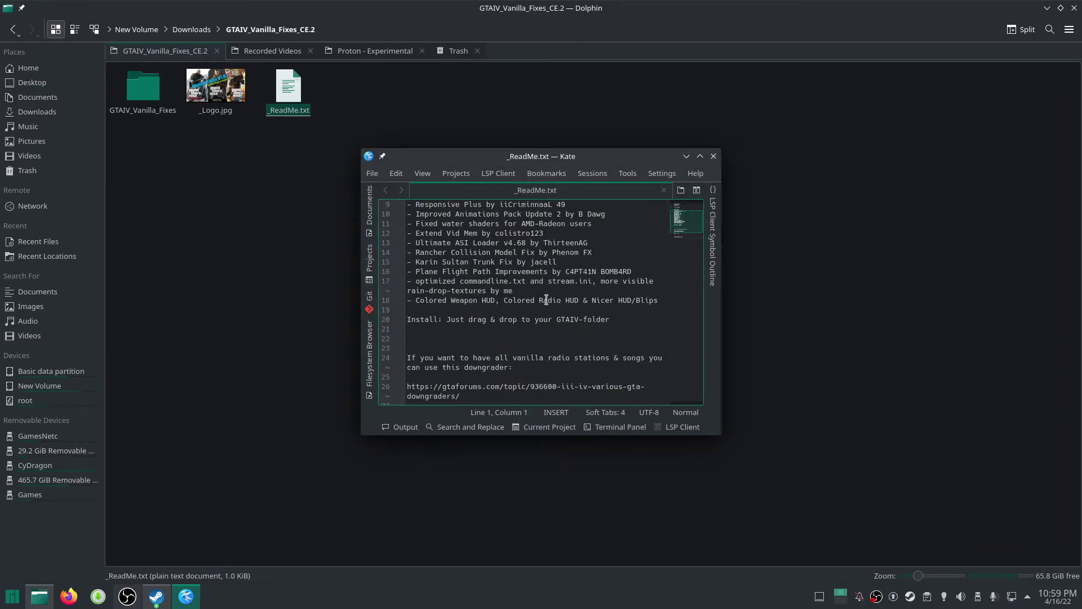
{"action": "scroll", "coordinate": [547, 303], "scroll_direction": "down", "scroll_amount": 1}
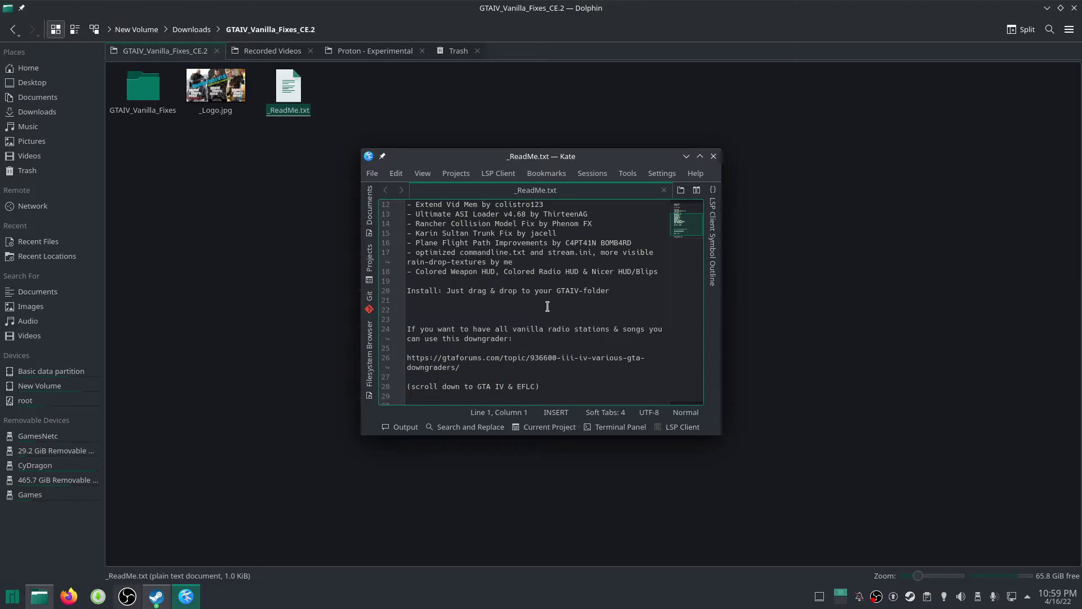
{"action": "scroll", "coordinate": [547, 306], "scroll_direction": "down", "scroll_amount": 1}
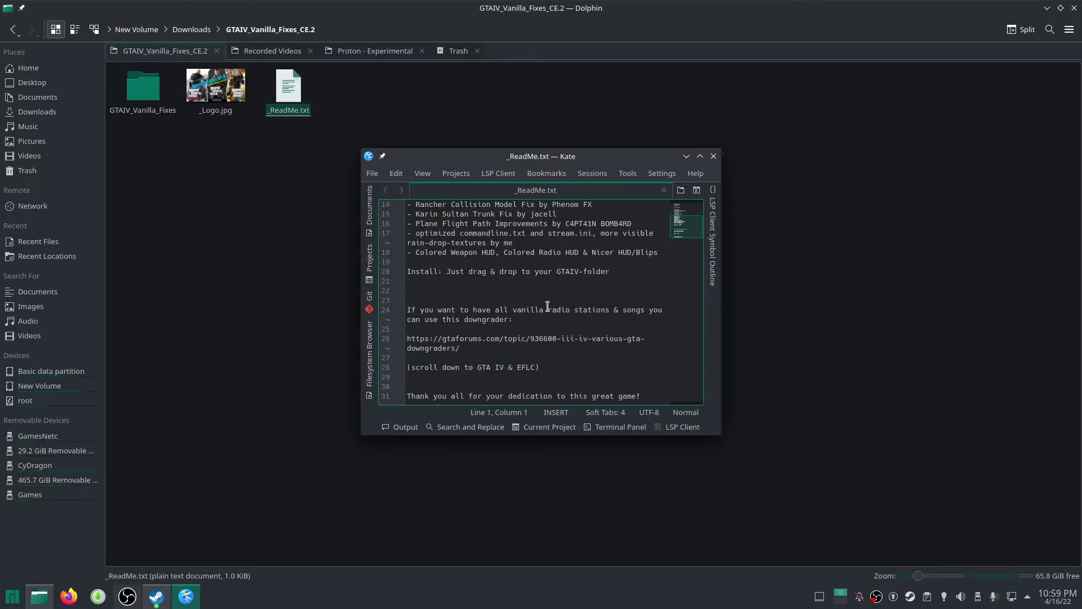
- Close _ReadMe.txt, open the GTAIV_Vanilla_Fixes folder, and browse the Proton - Experimental tab to the steamapps/common/Grand Theft Auto IV/GTAIV folder
{"action": "left_click", "coordinate": [714, 156]}
{"action": "double_click", "coordinate": [134, 103]}
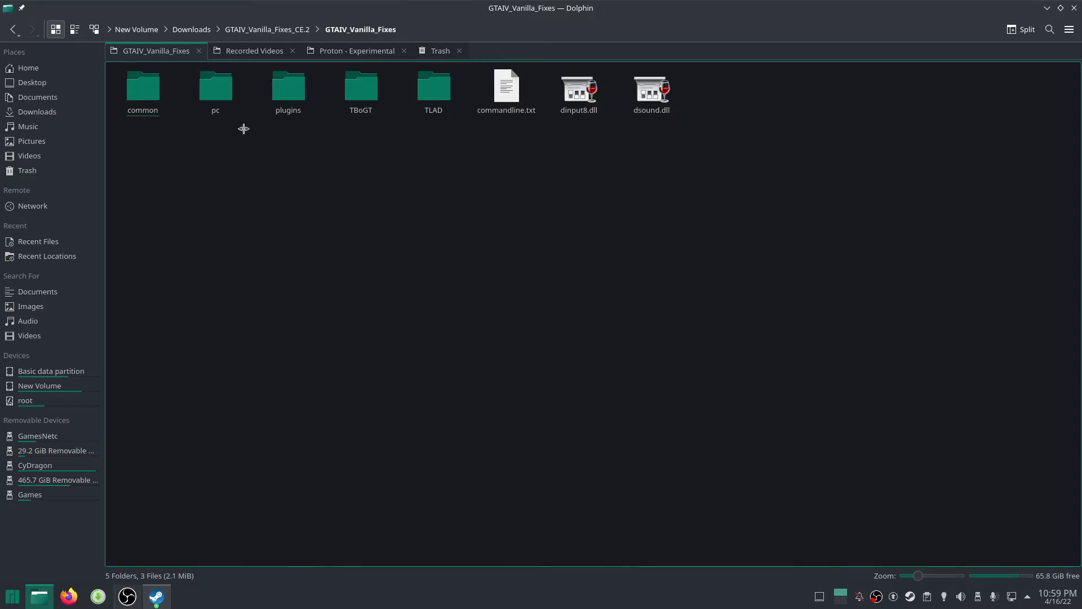
{"action": "left_click", "coordinate": [334, 51]}
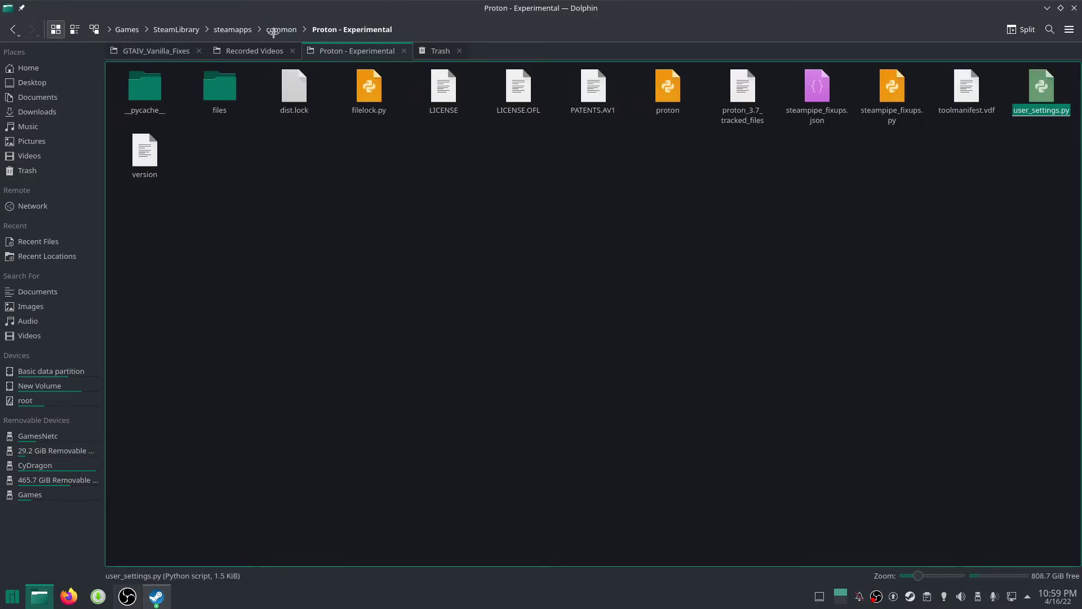
{"action": "left_click", "coordinate": [275, 30]}
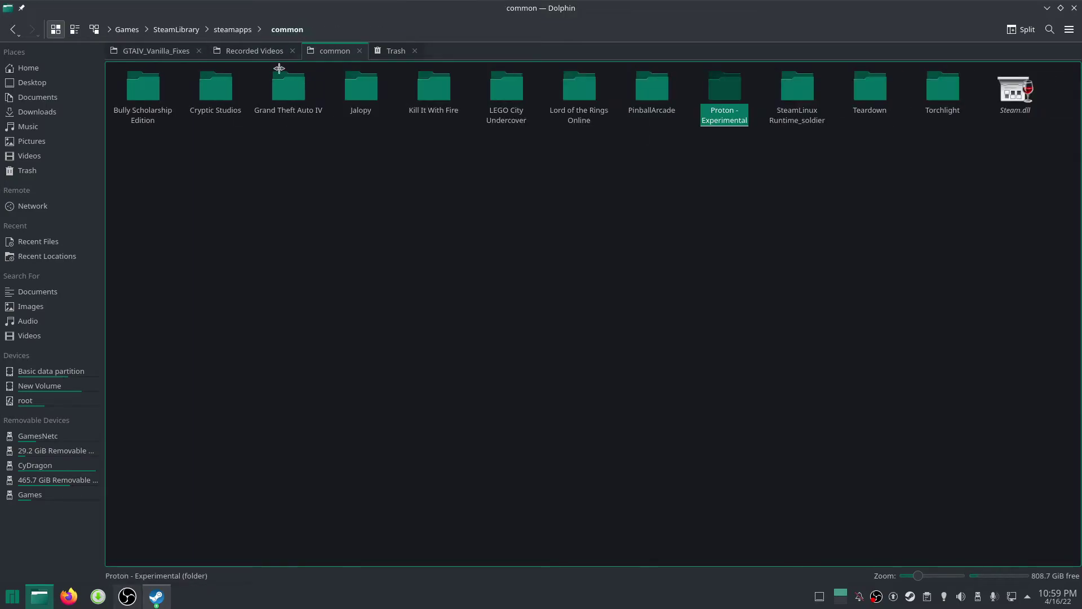
{"action": "left_click", "coordinate": [276, 101]}
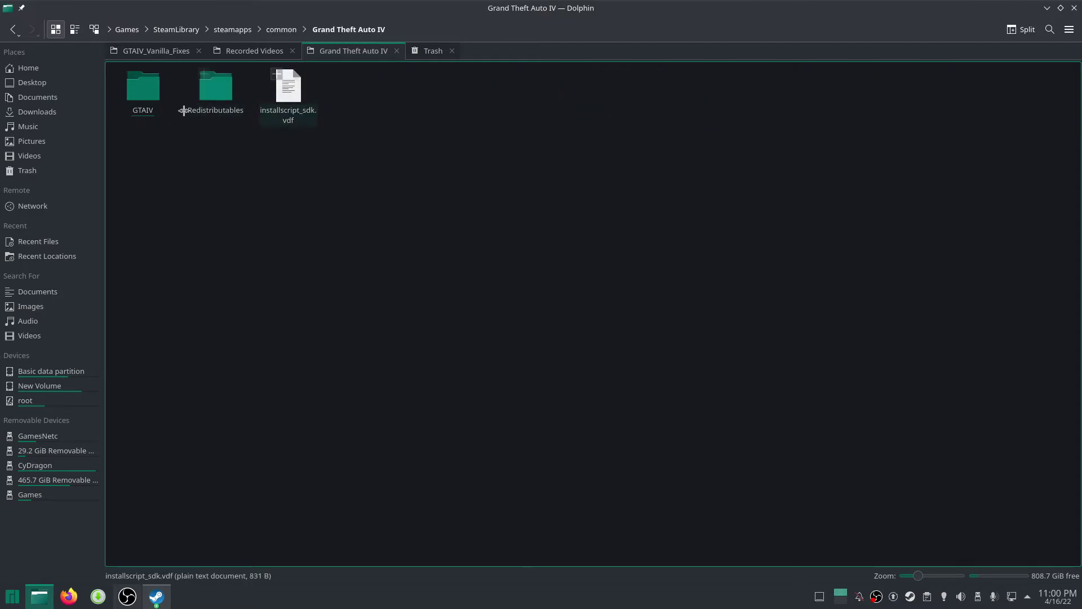
{"action": "left_click", "coordinate": [151, 79]}
{"action": "double_click", "coordinate": [151, 78]}
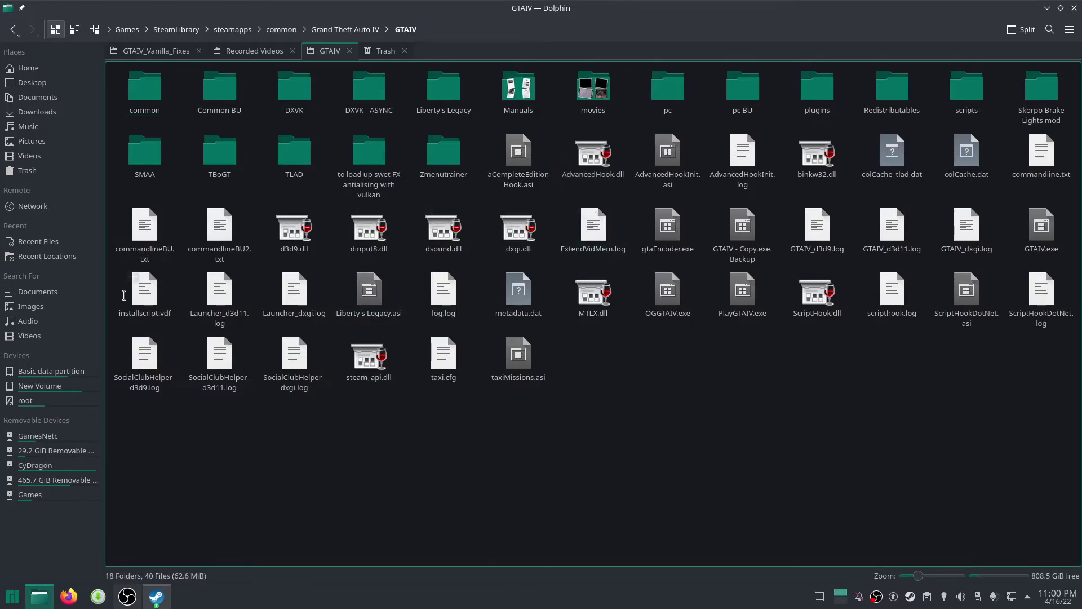
- Browse to the rockstar-games-launcher/drive_c folder inside Games in the Home directory
{"action": "left_click", "coordinate": [57, 115]}
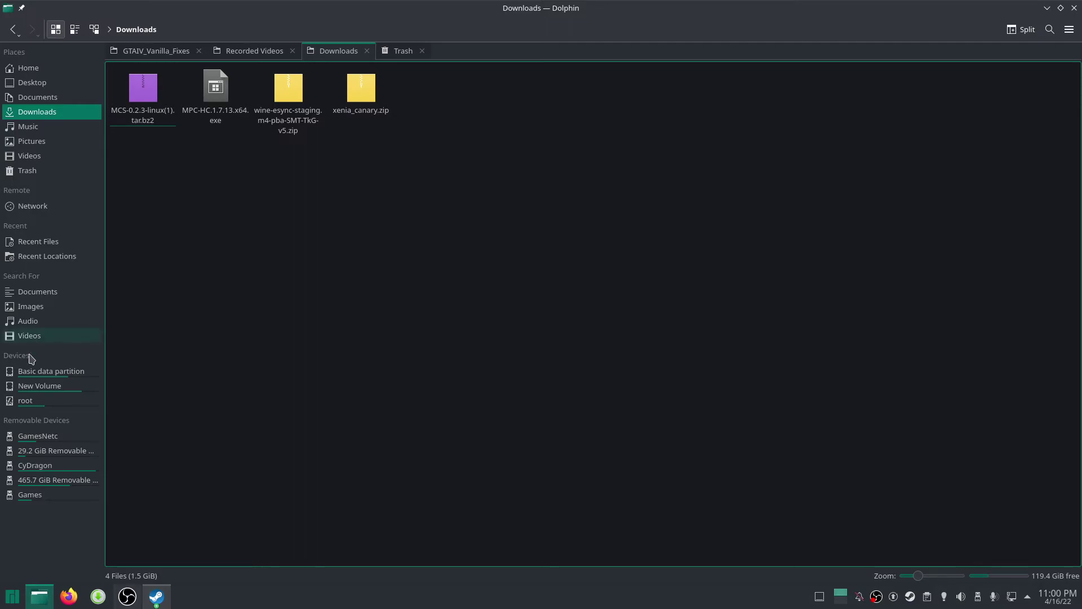
{"action": "left_click", "coordinate": [45, 400]}
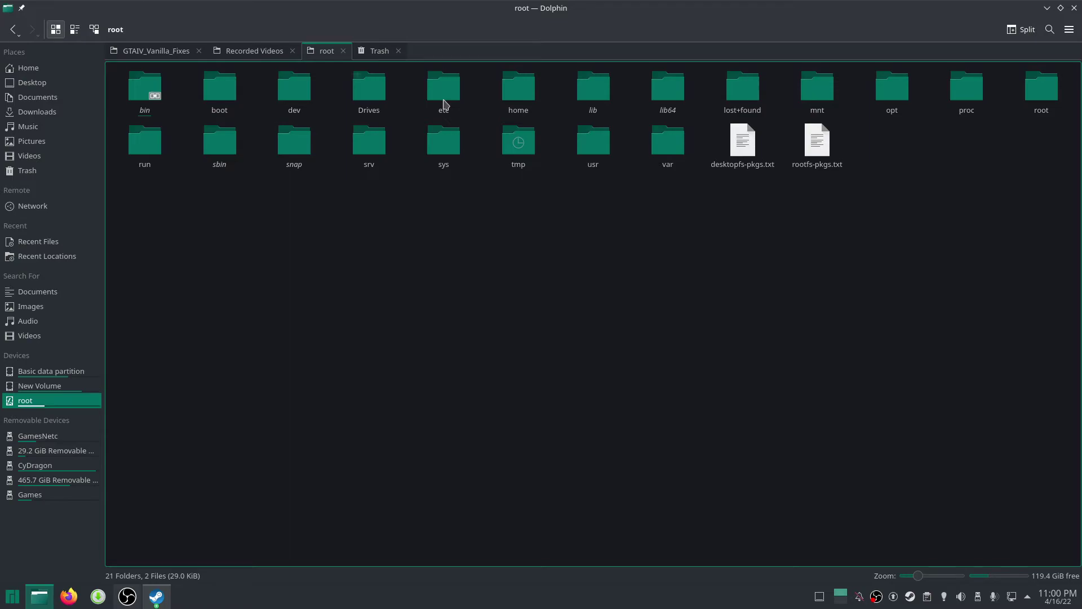
{"action": "left_click", "coordinate": [514, 103]}
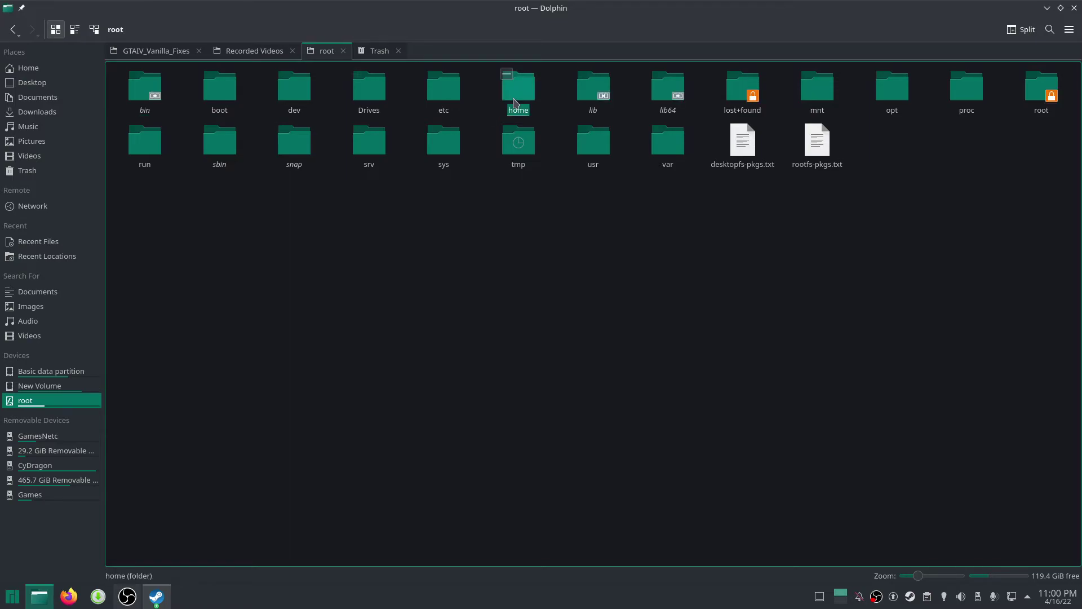
{"action": "key", "text": "alt+Home"}
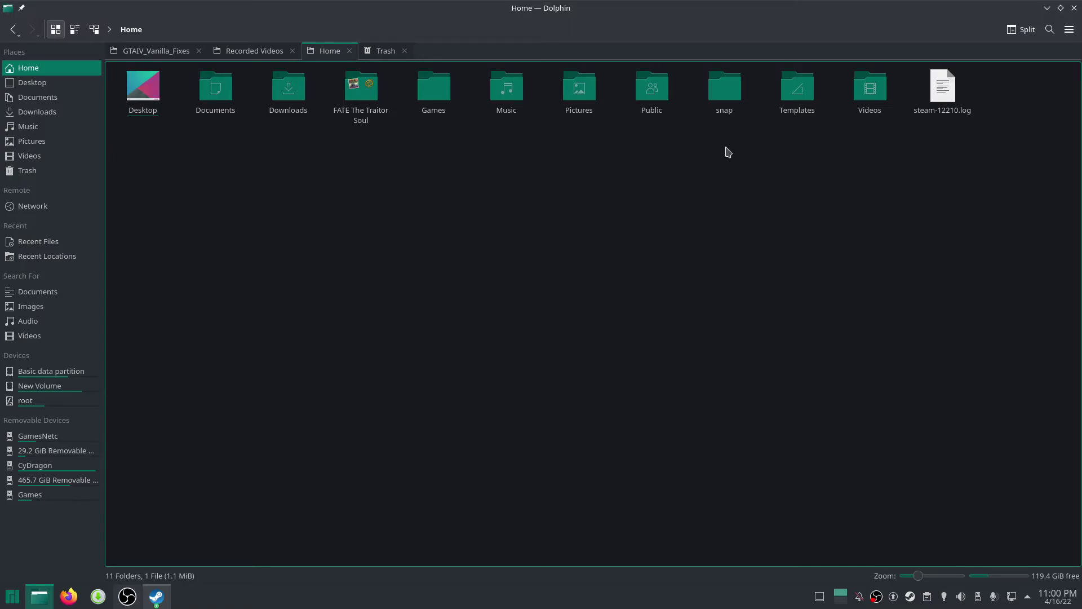
{"action": "left_click", "coordinate": [432, 98]}
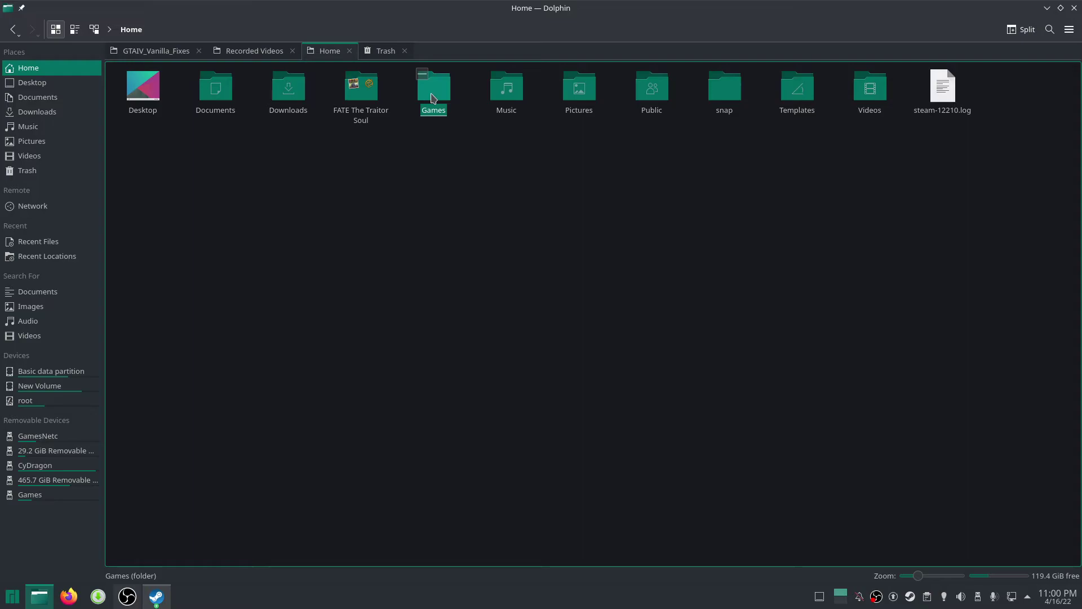
{"action": "double_click", "coordinate": [433, 98]}
{"action": "double_click", "coordinate": [358, 93]}
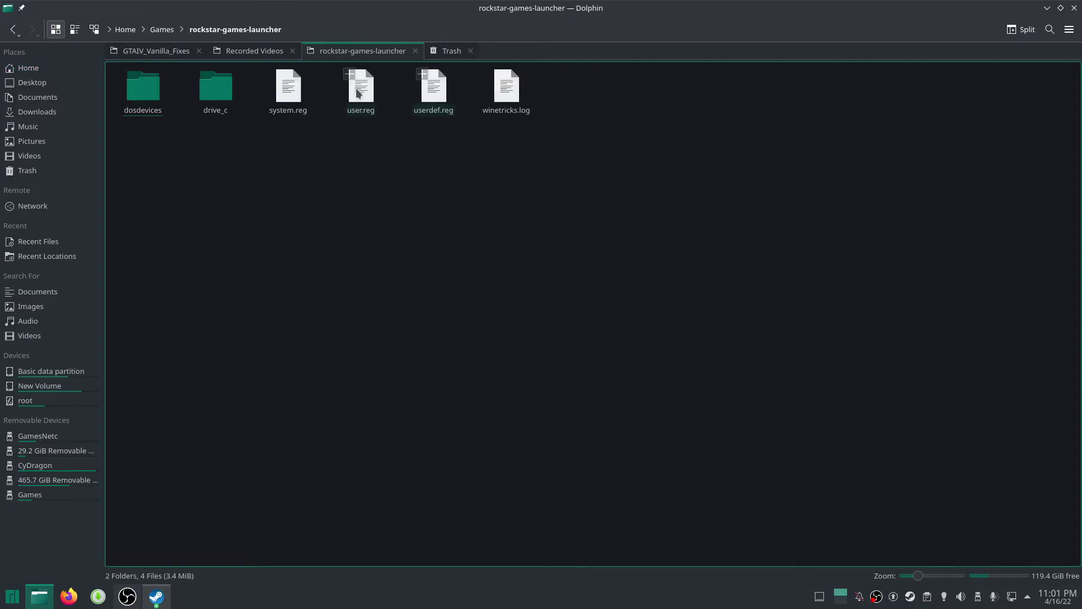
{"action": "double_click", "coordinate": [204, 89]}
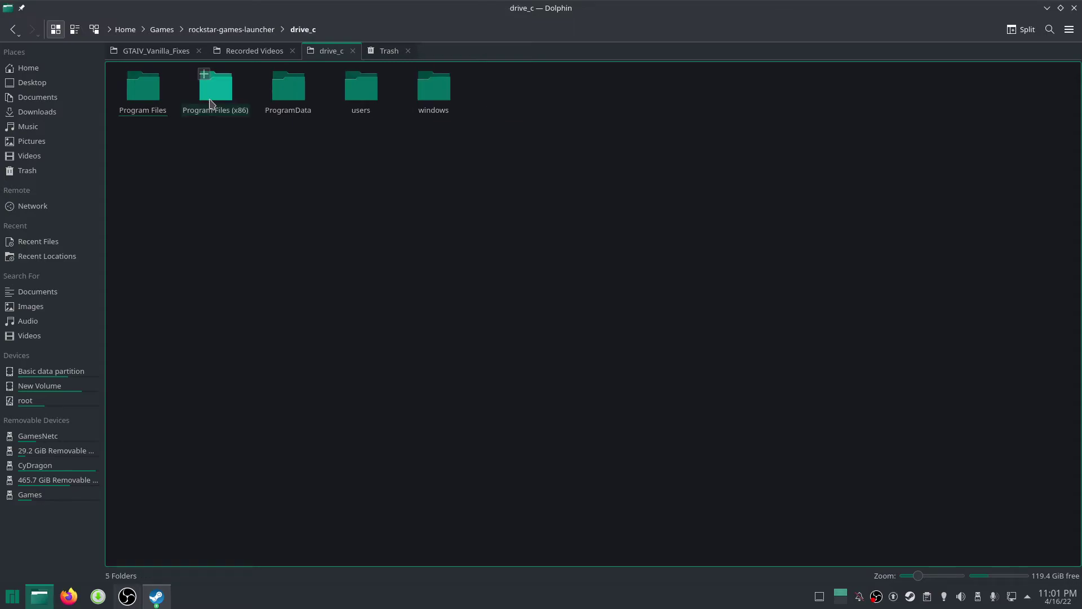
- Return to the Home directory and check the contents of the Public and Documents folders
{"action": "double_click", "coordinate": [10, 35]}
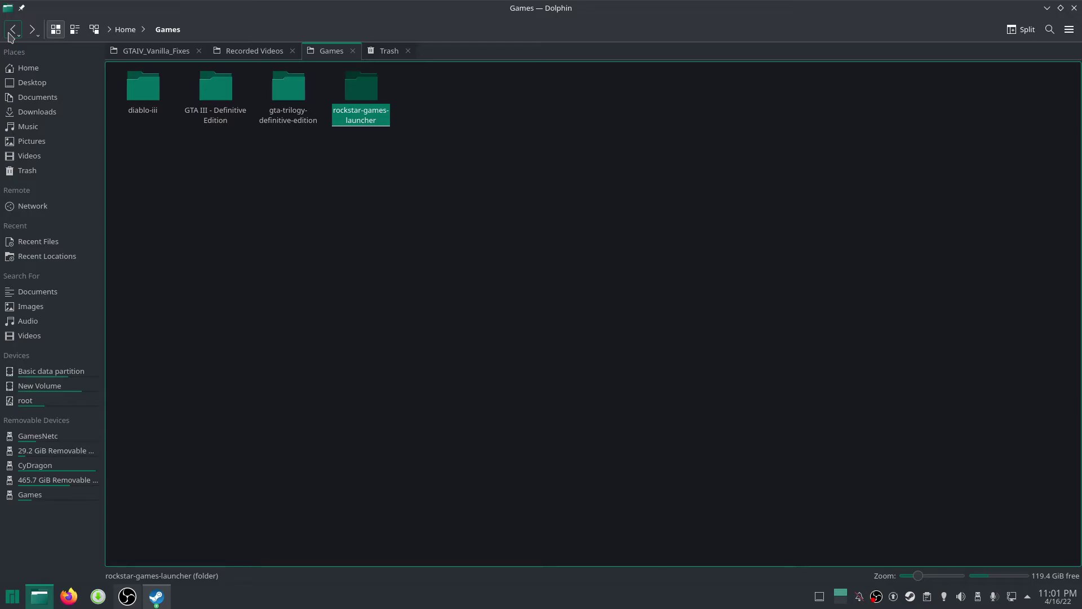
{"action": "left_click", "coordinate": [9, 35]}
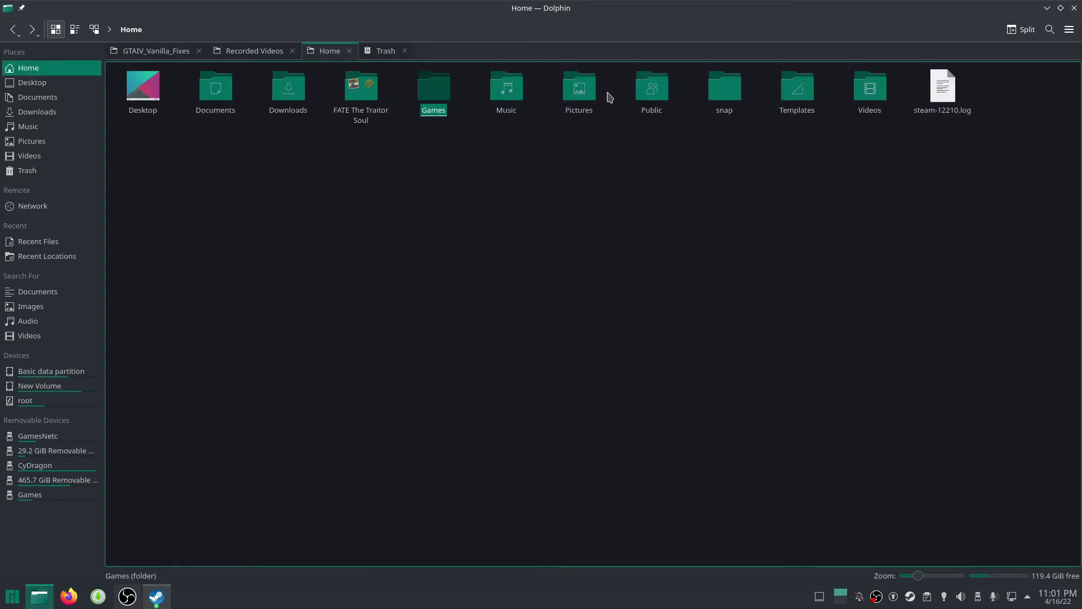
{"action": "double_click", "coordinate": [624, 99]}
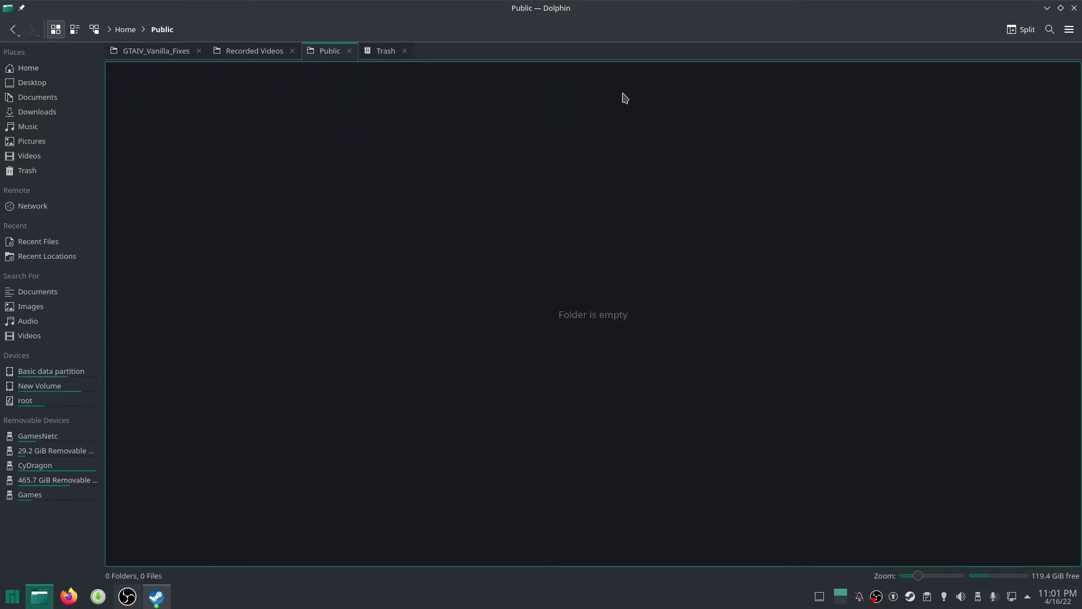
{"action": "left_click", "coordinate": [12, 31]}
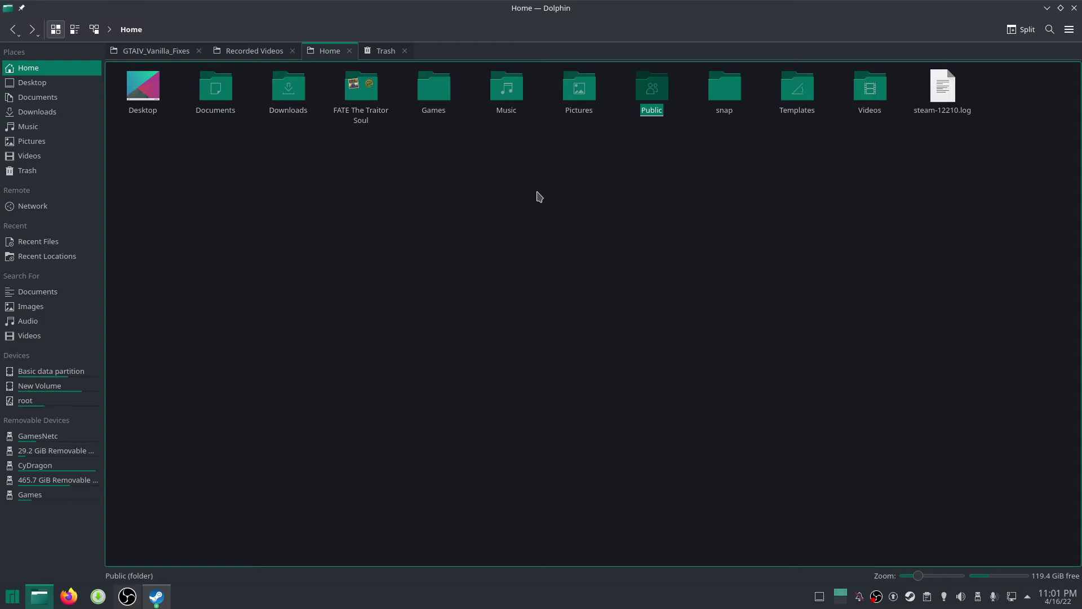
{"action": "left_click", "coordinate": [203, 86]}
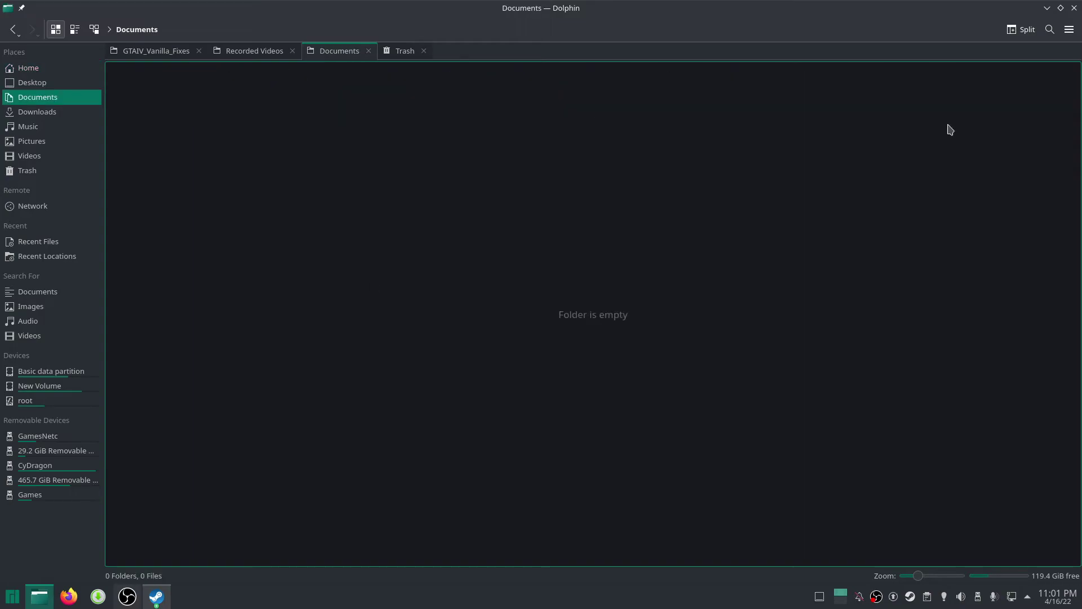
- Switch to Steam, try to launch Grand Theft Auto IV: The Complete Edition, and cancel the launch
{"action": "left_click", "coordinate": [1047, 8]}
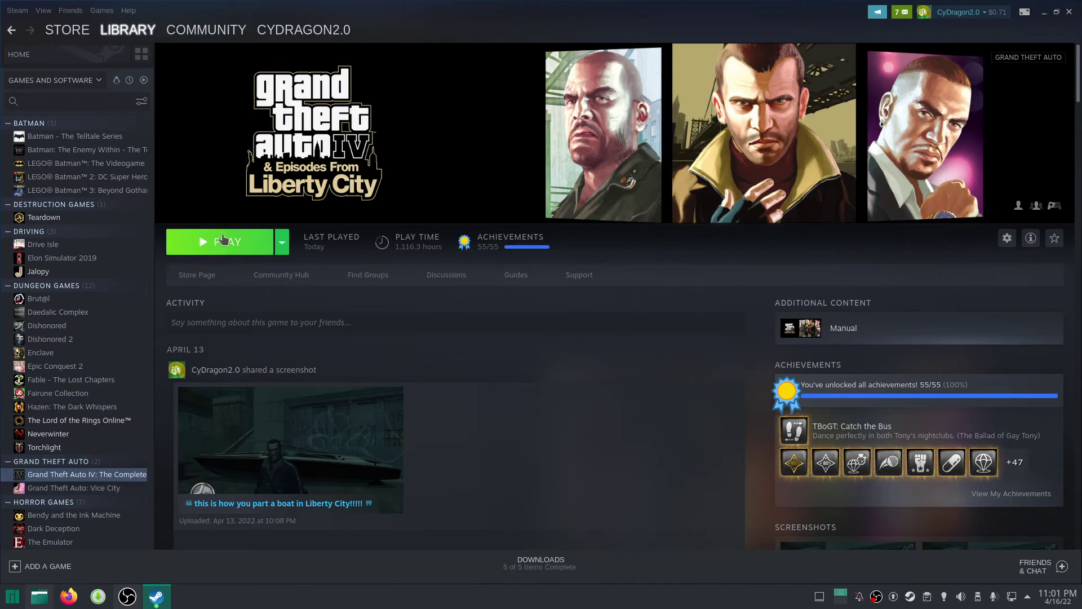
{"action": "left_click", "coordinate": [224, 239]}
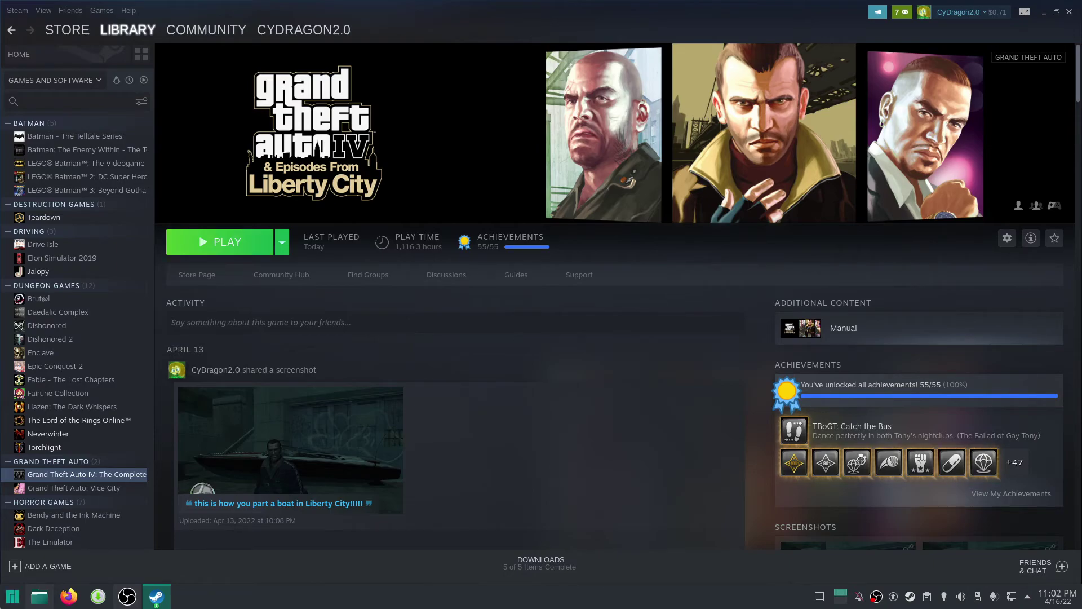
{"action": "key", "text": "super"}
{"action": "left_click", "coordinate": [639, 254]}
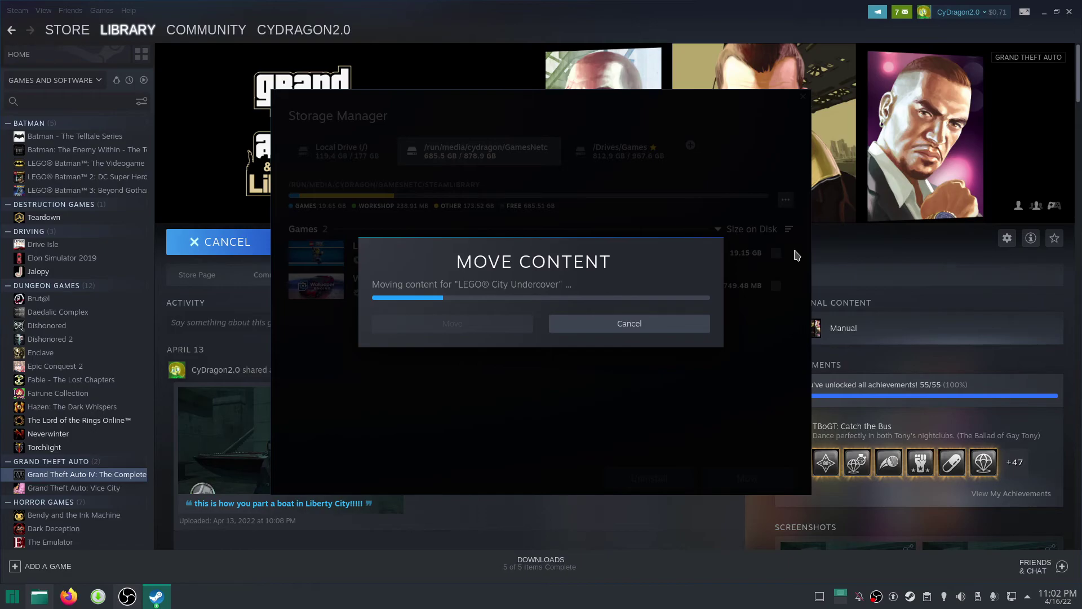
{"action": "left_click", "coordinate": [876, 265]}
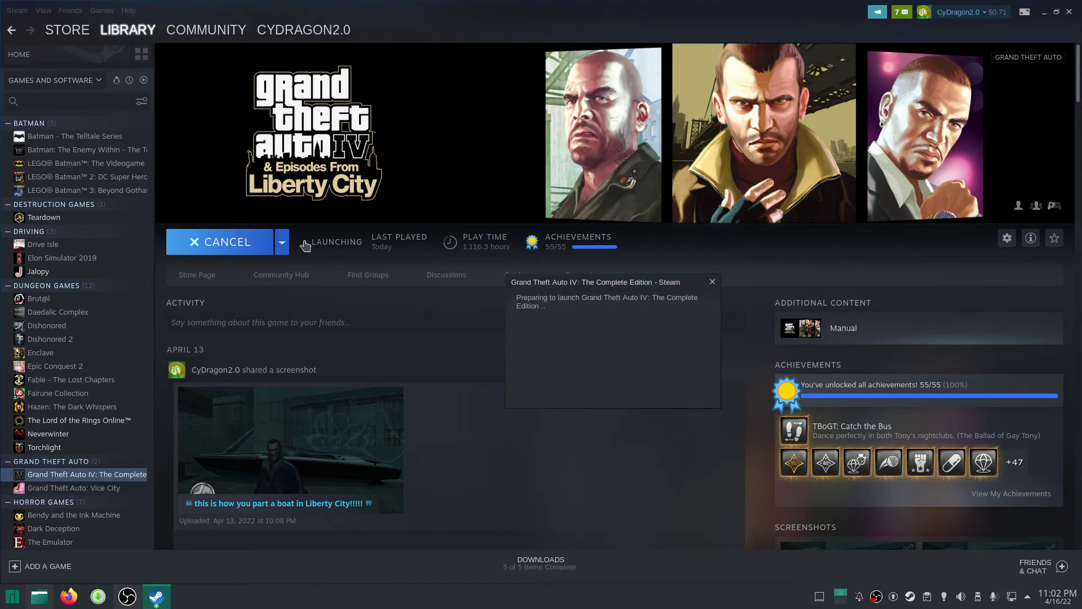
{"action": "left_click", "coordinate": [245, 236]}
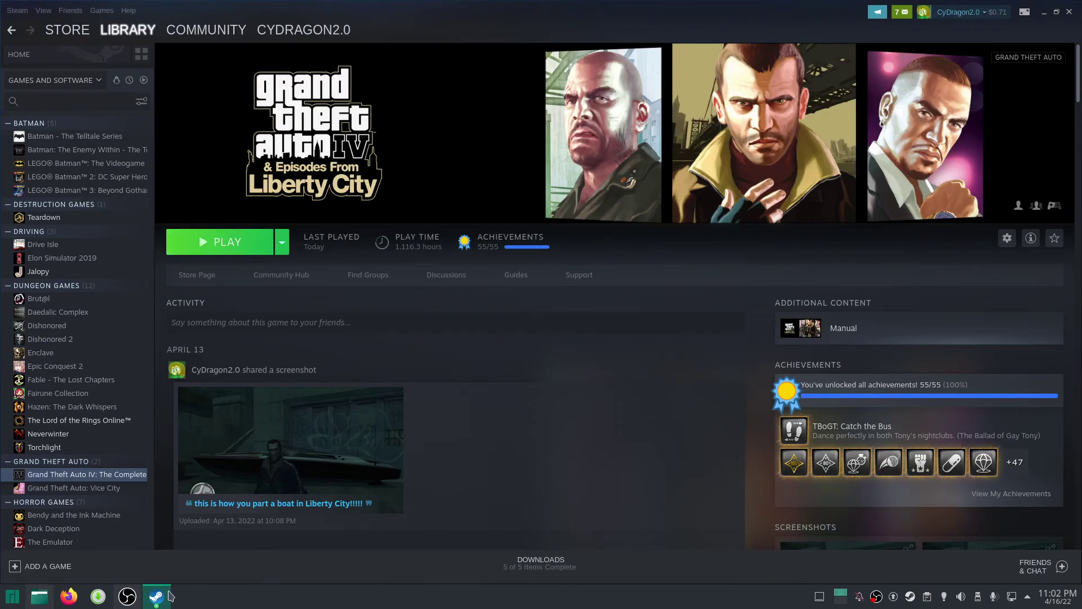
- Switch to OBS and move its window away from the centre of the screen
{"action": "left_click", "coordinate": [167, 595]}
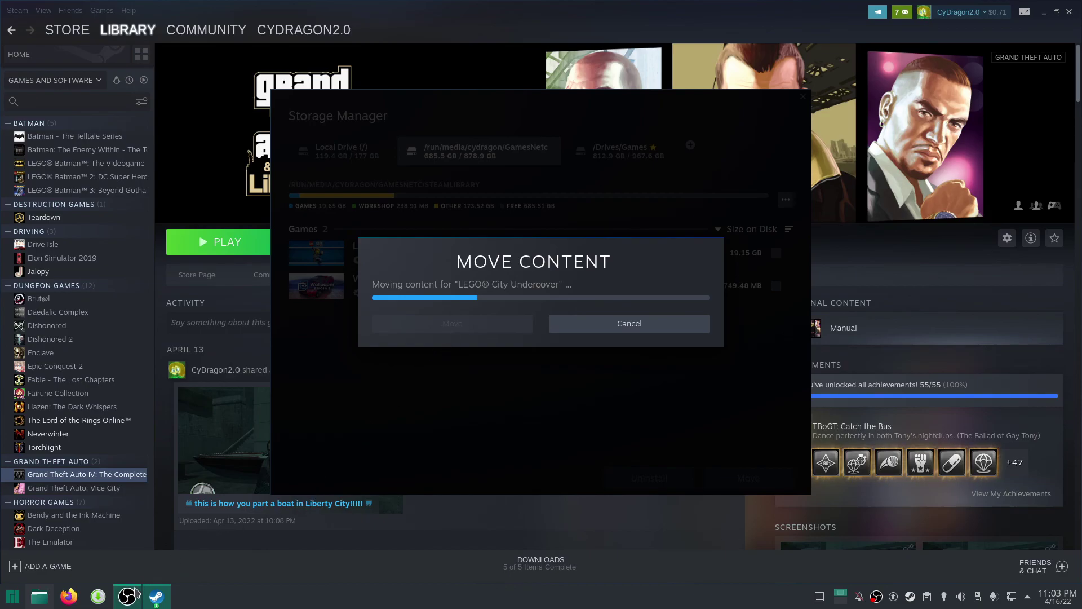
{"action": "mouse_move", "coordinate": [136, 592]}
{"action": "left_click", "coordinate": [127, 540]}
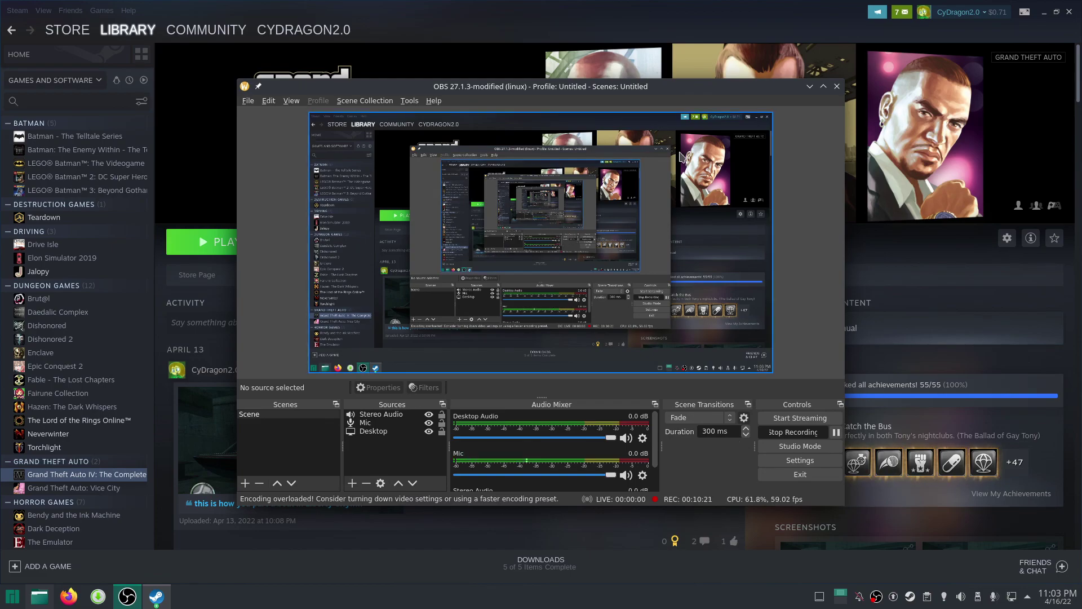
{"action": "left_click_drag", "start_coordinate": [656, 101], "coordinate": [394, 170]}
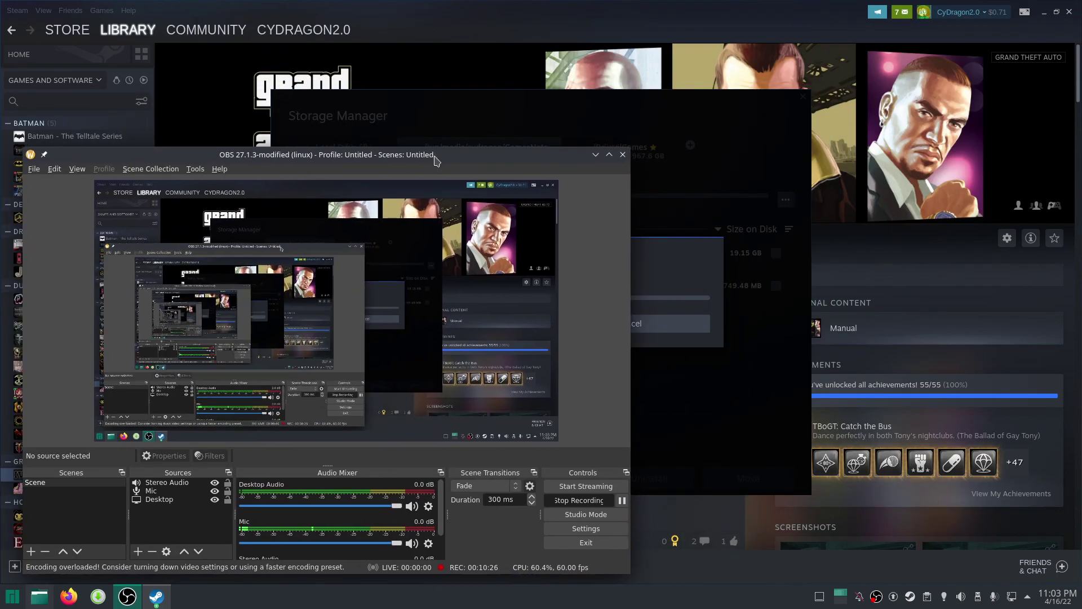